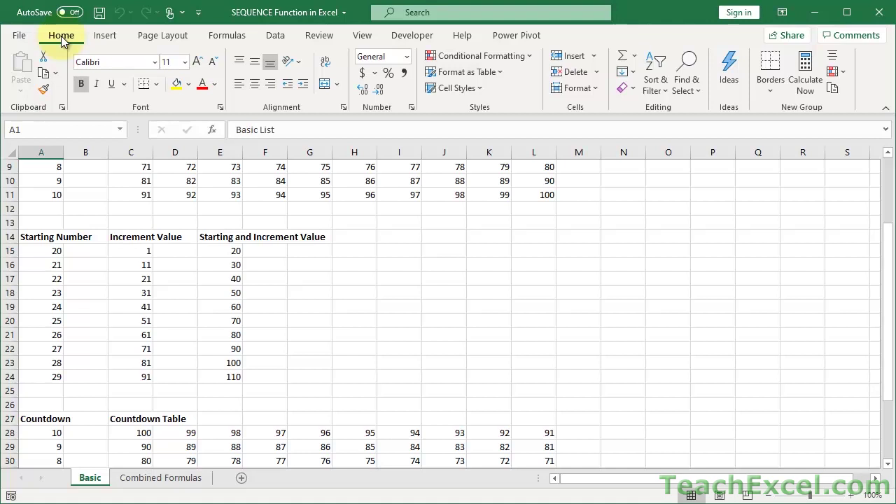
pyautogui.scroll(3, 122, 222)
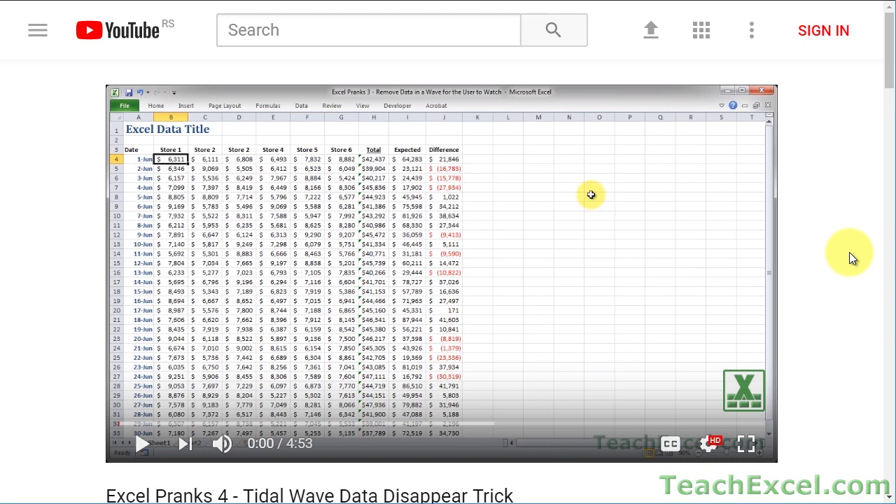
# - On YouTube, open the Excel file link in the description of the Excel Pranks 4 video
pyautogui.scroll(-5, 849, 252)
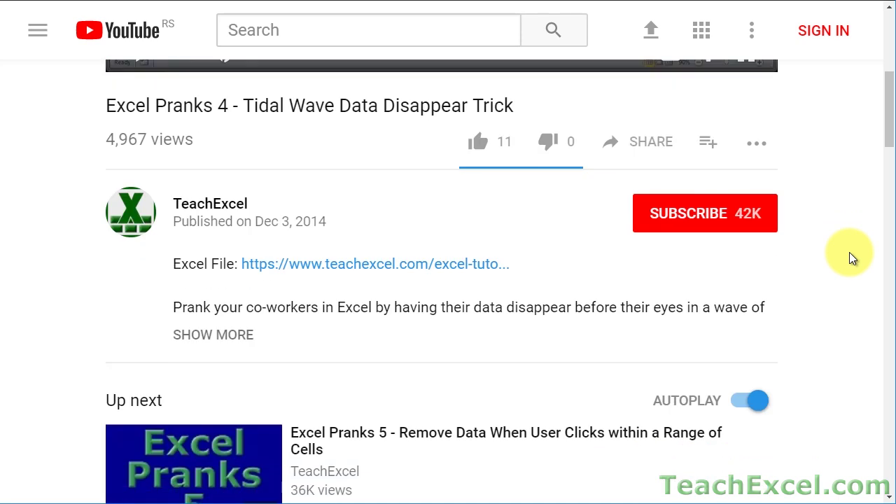
pyautogui.click(320, 274)
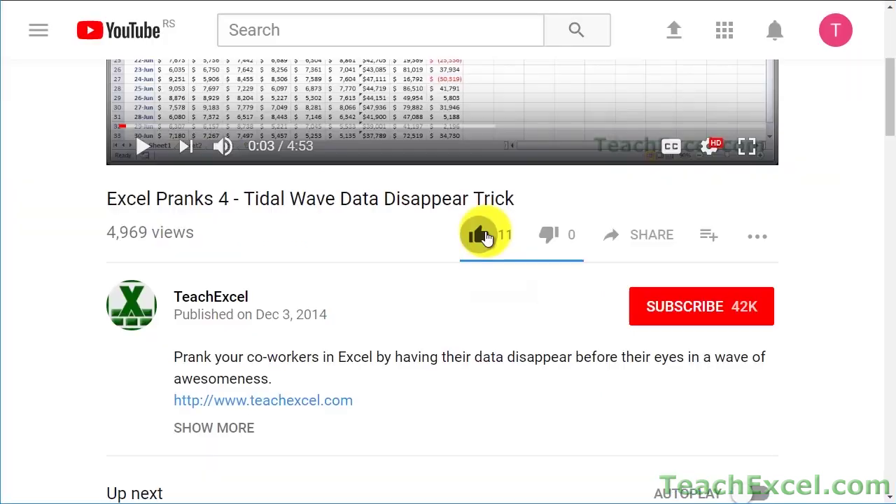
# - Like the Excel Pranks 4 video and subscribe to the TeachExcel channel with its notification bell
pyautogui.click(483, 237)
pyautogui.click(658, 304)
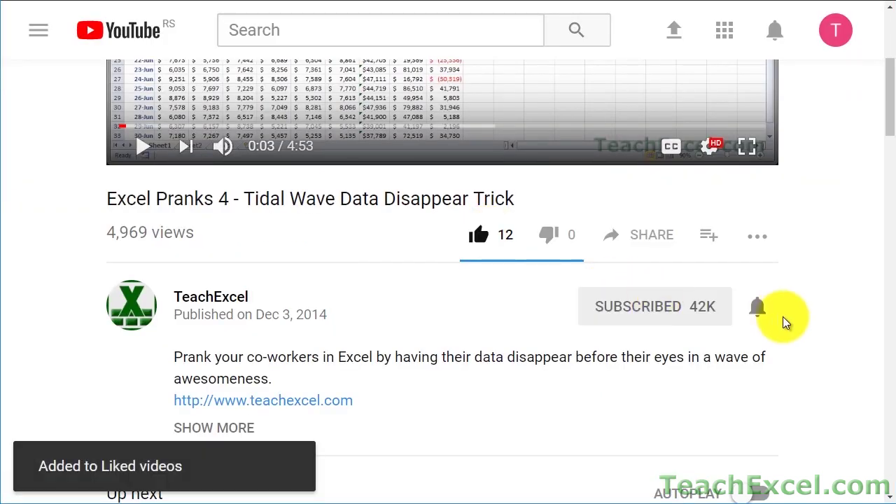
pyautogui.click(761, 312)
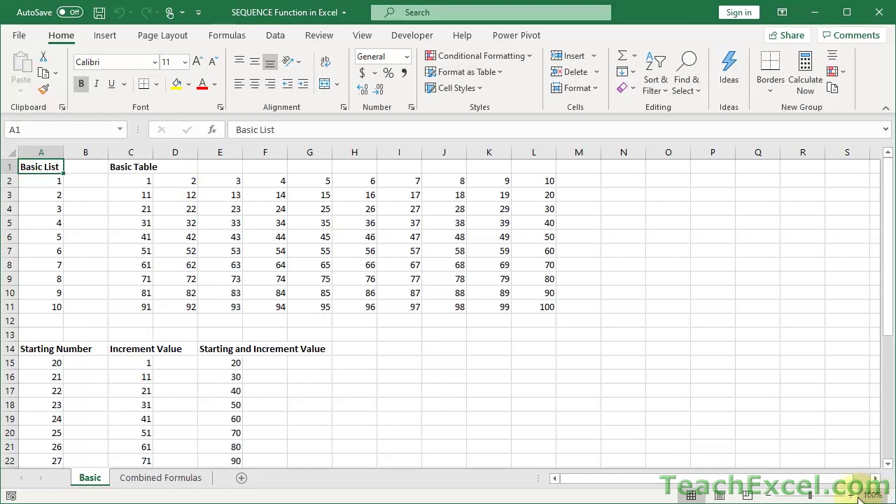
# - In Excel, inspect the Basic List formula in cell A2 of the Basic sheet without changing it
pyautogui.click(852, 495)
pyautogui.click(852, 495)
pyautogui.click(851, 495)
pyautogui.click(852, 495)
pyautogui.click(852, 495)
pyautogui.click(852, 495)
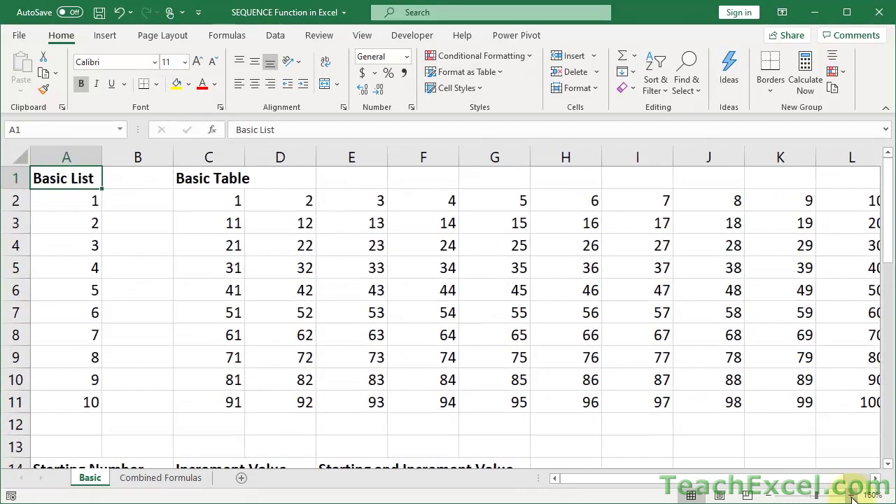
pyautogui.click(73, 205)
pyautogui.doubleClick(73, 206)
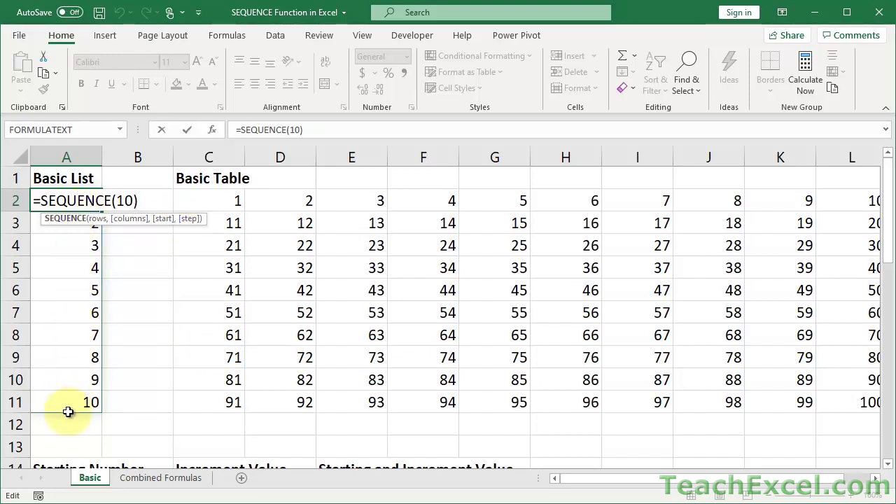
pyautogui.press('Escape')
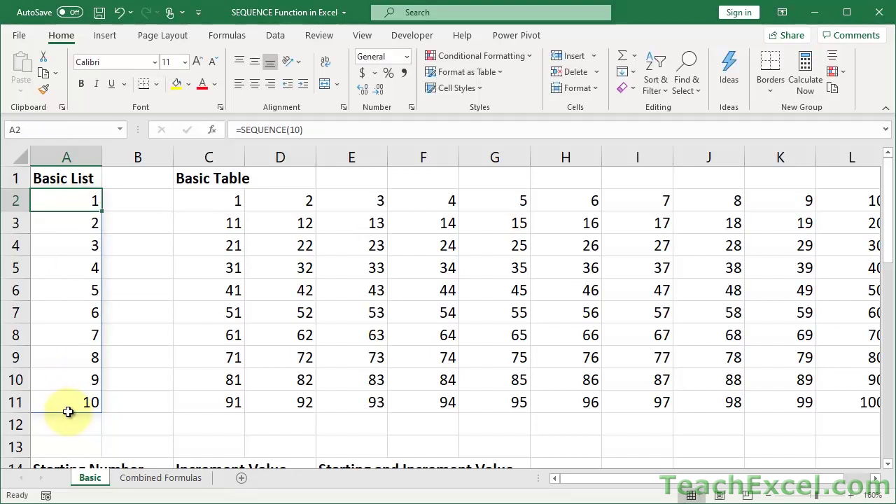
# - Clear the Basic List formula in A2 and enter =SEQUENCE(1) in its place
pyautogui.press('Delete')
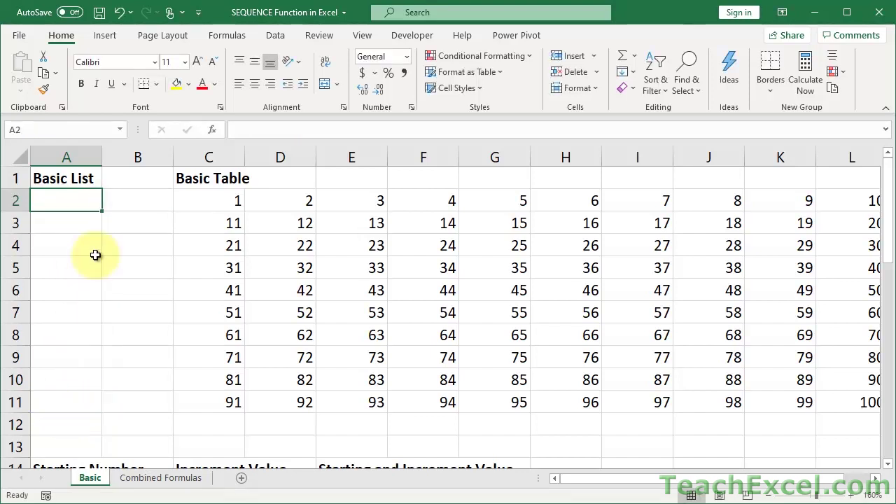
pyautogui.write('=')
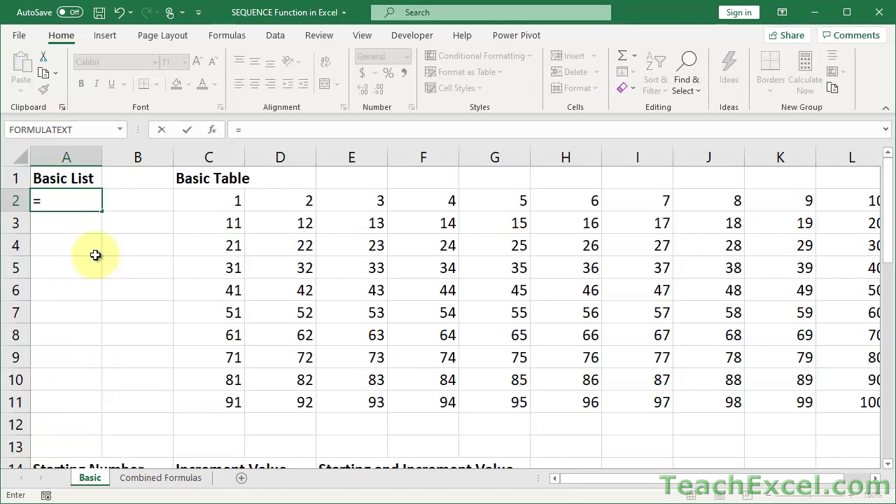
pyautogui.write('seq')
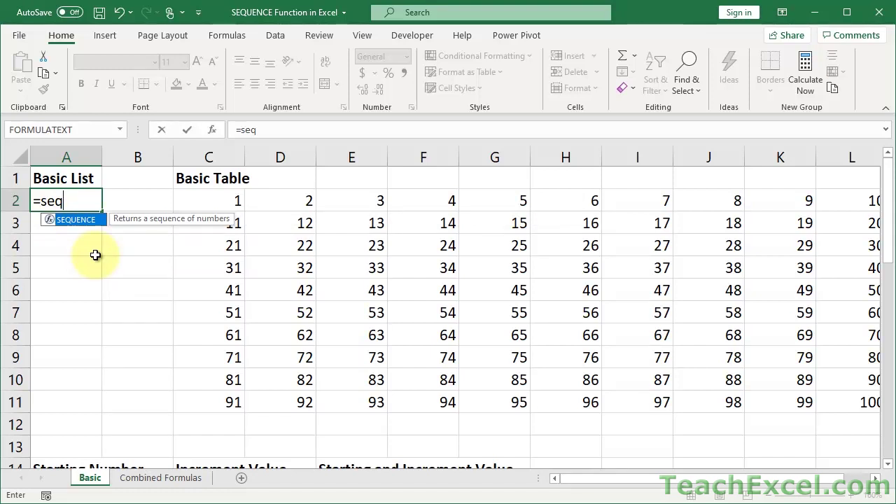
pyautogui.press('Tab')
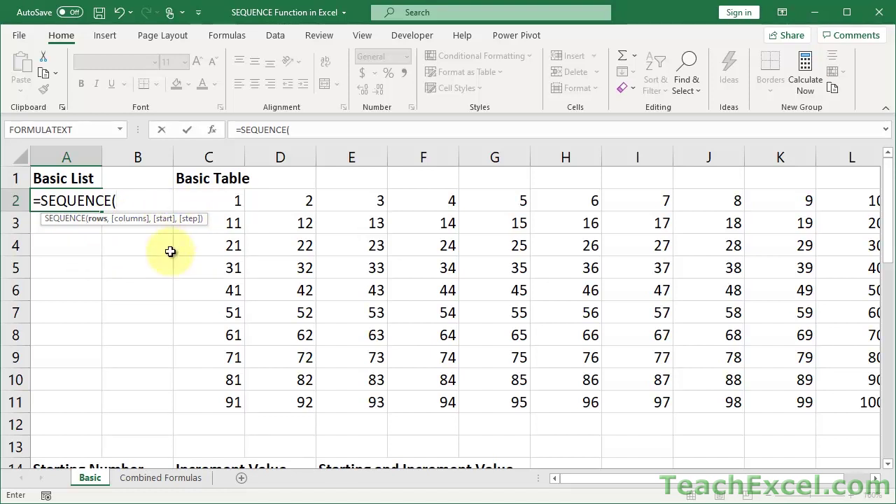
pyautogui.write('1)')
pyautogui.press('Return')
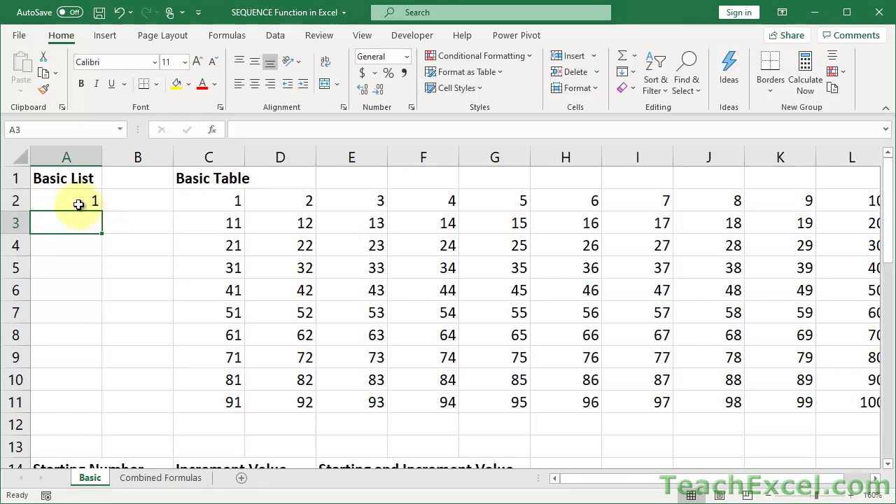
# - Change the rows argument of the SEQUENCE formula in A2 to 2
pyautogui.doubleClick(75, 200)
pyautogui.click(126, 200)
pyautogui.press('BackSpace')
pyautogui.write('2')
pyautogui.press('Return')
# - Set the rows argument of the SEQUENCE formula in A2 to 10
pyautogui.doubleClick(83, 201)
pyautogui.click(128, 204)
pyautogui.press('BackSpace')
pyautogui.write('10')
pyautogui.press('Return')
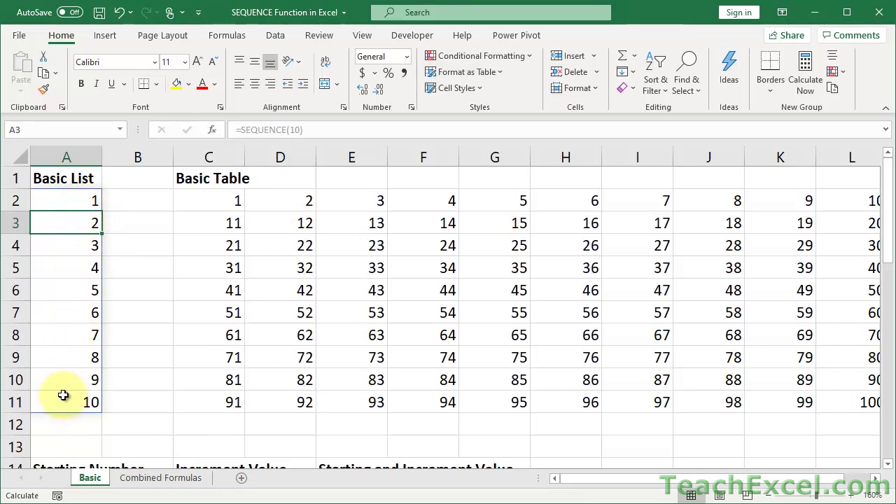
# - Check the content of spilled cell A3, and evaluate SEQUENCE(10) inside A2 as an array without keeping the result
pyautogui.doubleClick(66, 225)
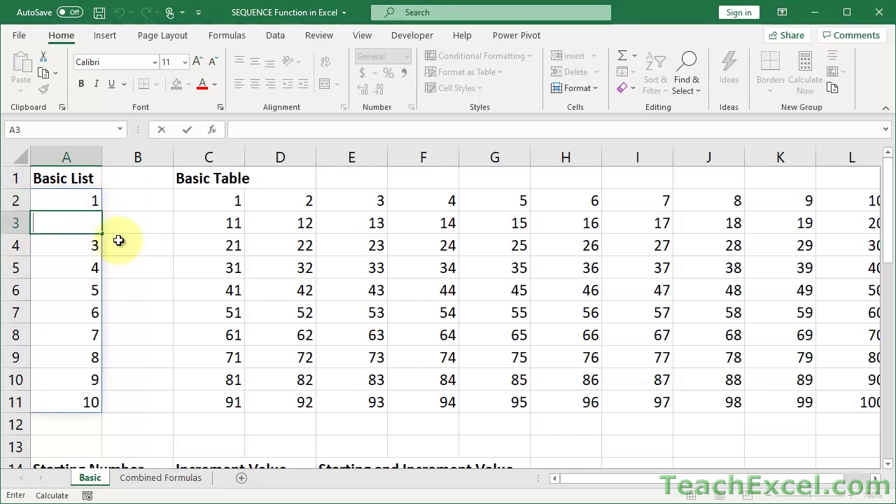
pyautogui.press('Escape')
pyautogui.doubleClick(61, 204)
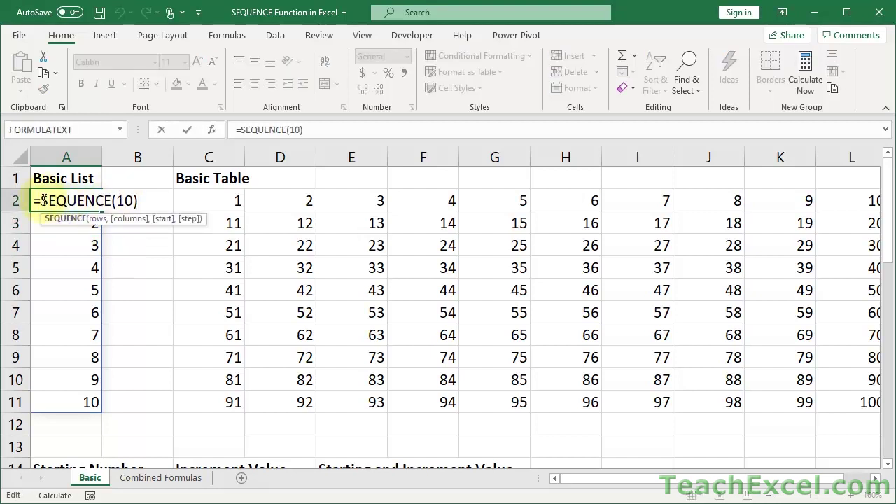
pyautogui.moveTo(44, 201); pyautogui.dragTo(147, 205)
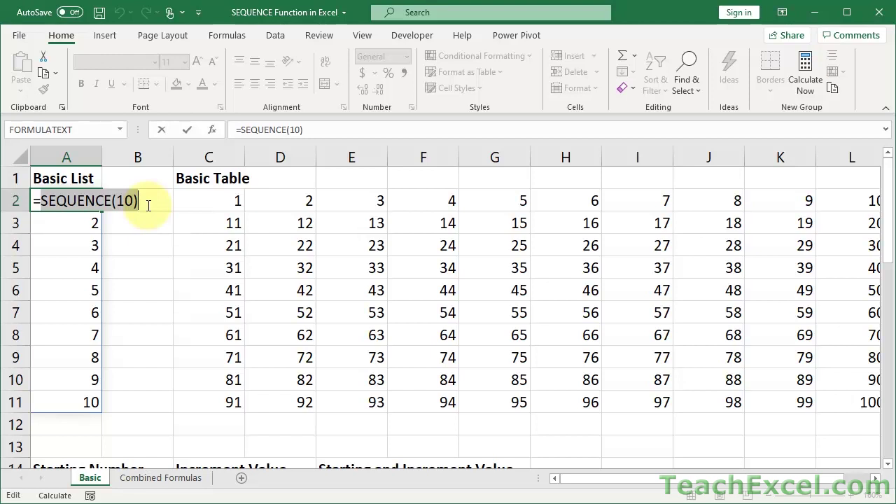
pyautogui.press('F9')
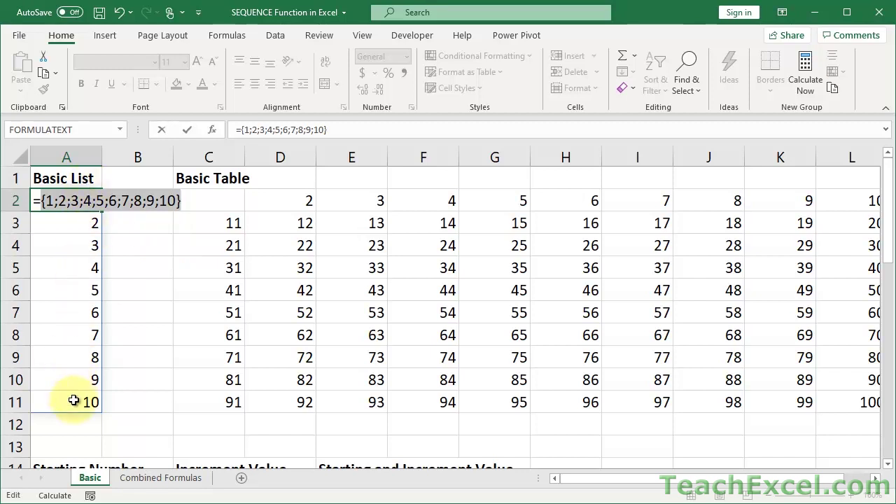
pyautogui.press('Escape')
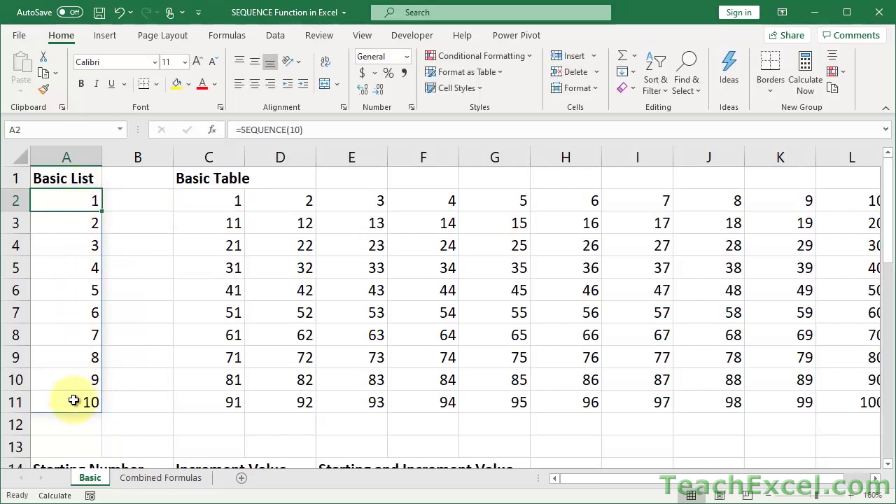
# - Clear the Basic Table formula in C2 and enter =SEQUENCE(10,1) in its place
pyautogui.click(186, 202)
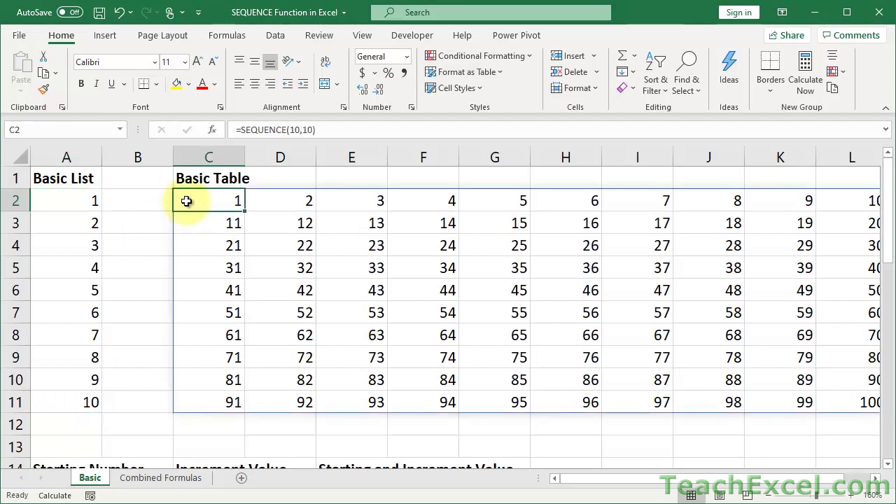
pyautogui.press('Delete')
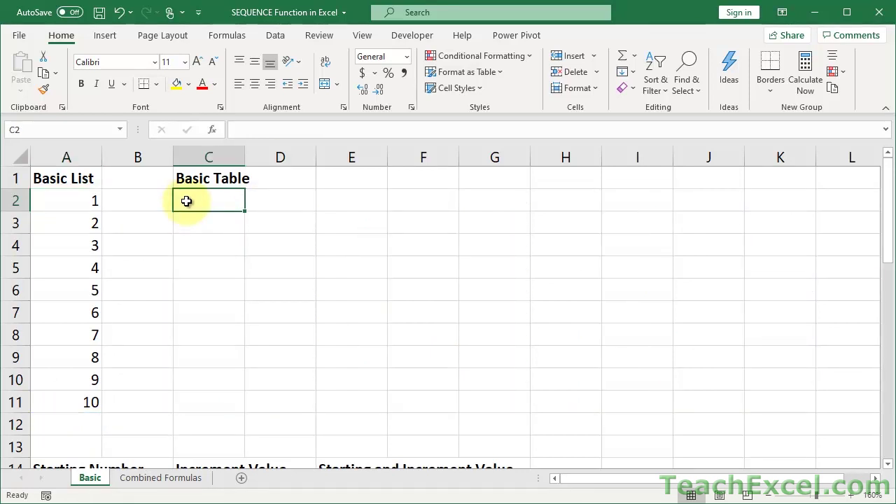
pyautogui.click(875, 480)
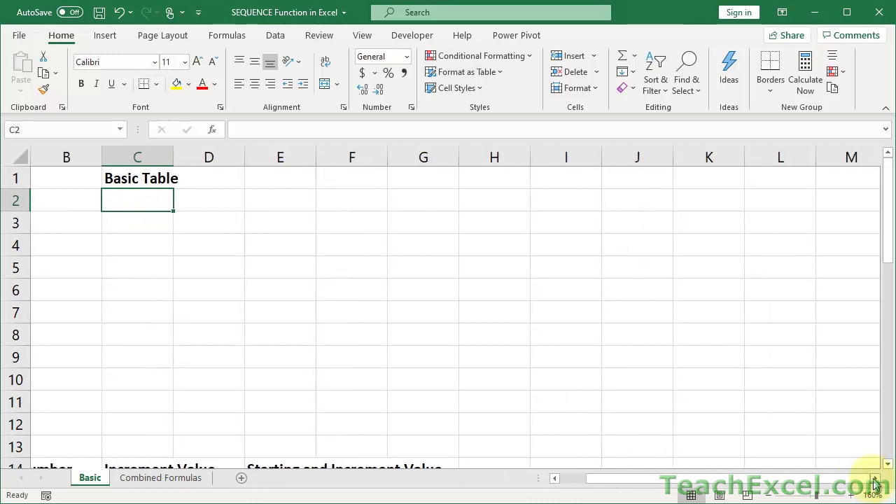
pyautogui.write('=seq')
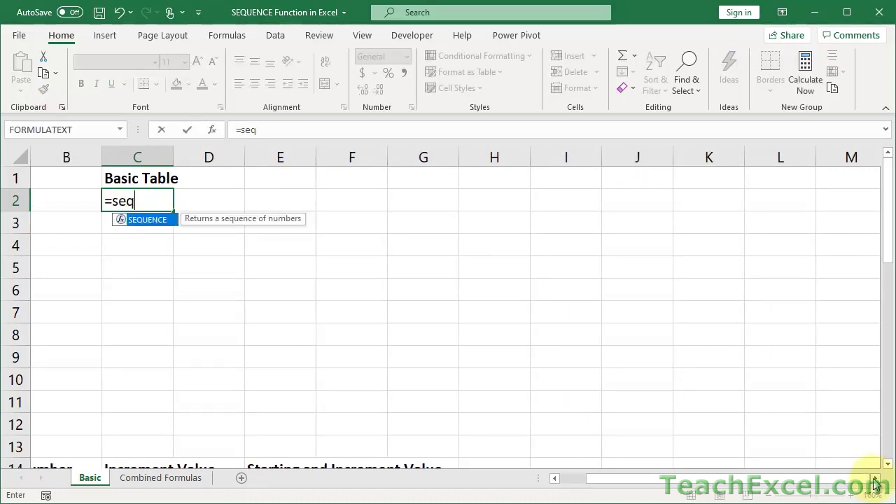
pyautogui.press('Tab')
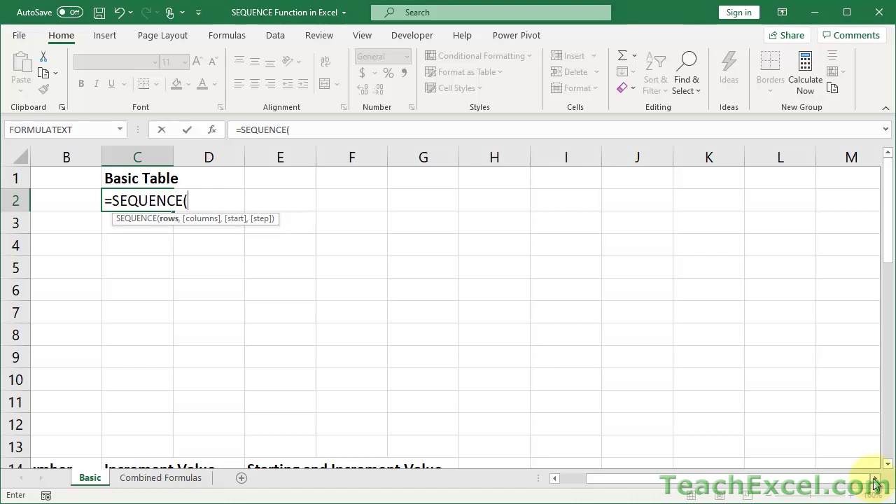
pyautogui.write('10,')
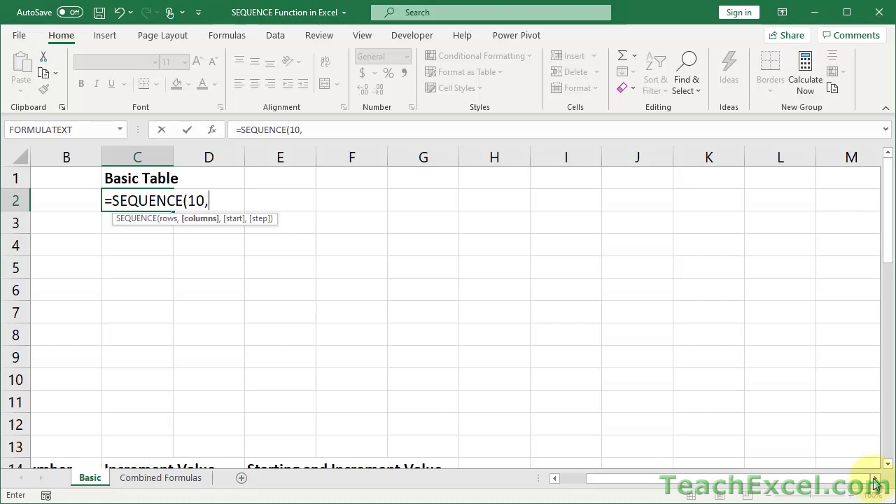
pyautogui.write('1)')
pyautogui.press('Return')
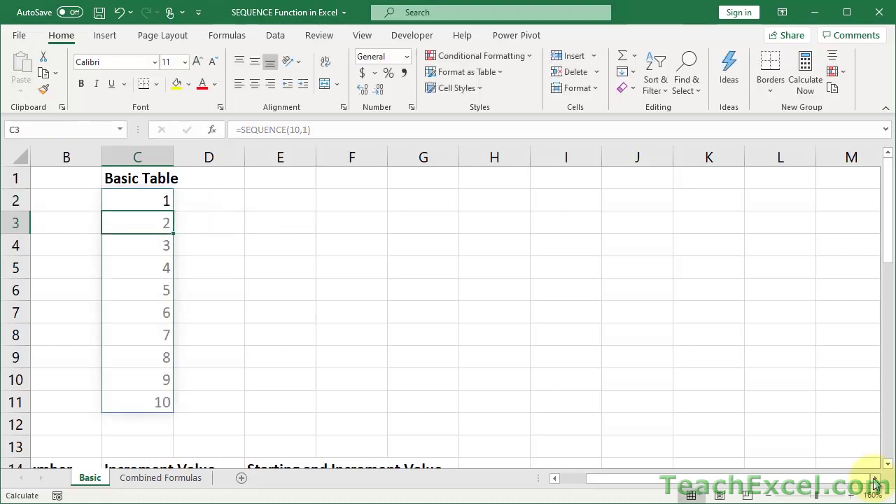
# - Change the columns argument of the Basic Table formula in C2 to 5
pyautogui.doubleClick(145, 202)
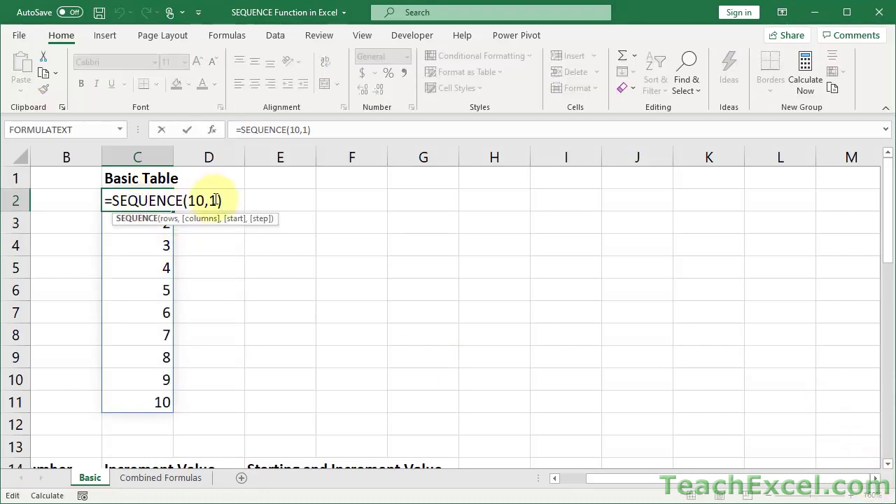
pyautogui.click(217, 201)
pyautogui.press('BackSpace')
pyautogui.write('5')
pyautogui.press('Return')
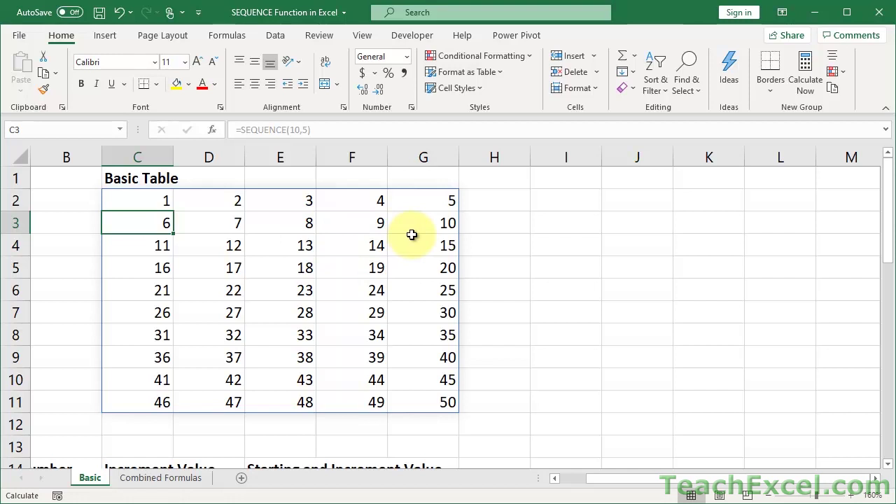
# - Set the columns argument of the Basic Table formula in C2 to 10
pyautogui.hscroll(-1, 412, 235)
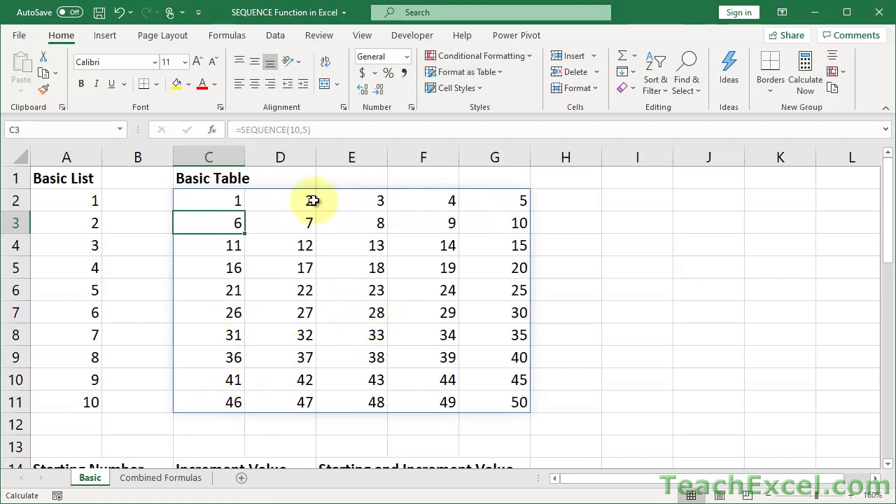
pyautogui.doubleClick(201, 201)
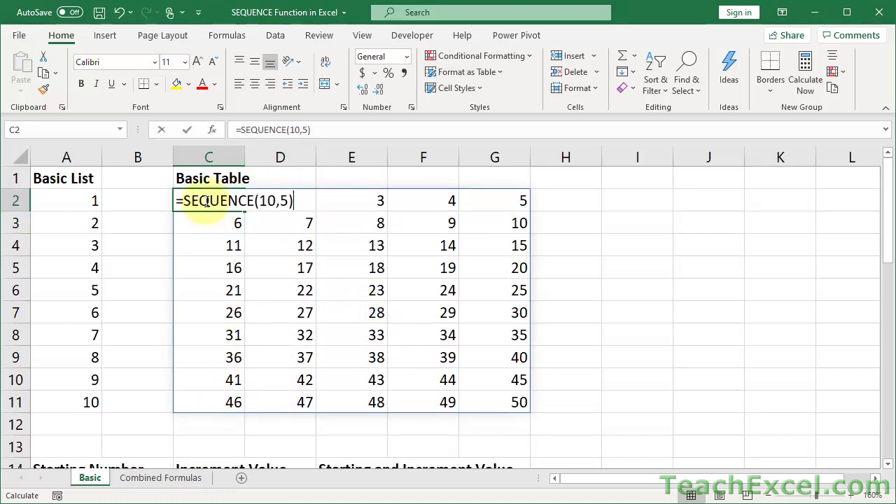
pyautogui.click(284, 201)
pyautogui.press('BackSpace')
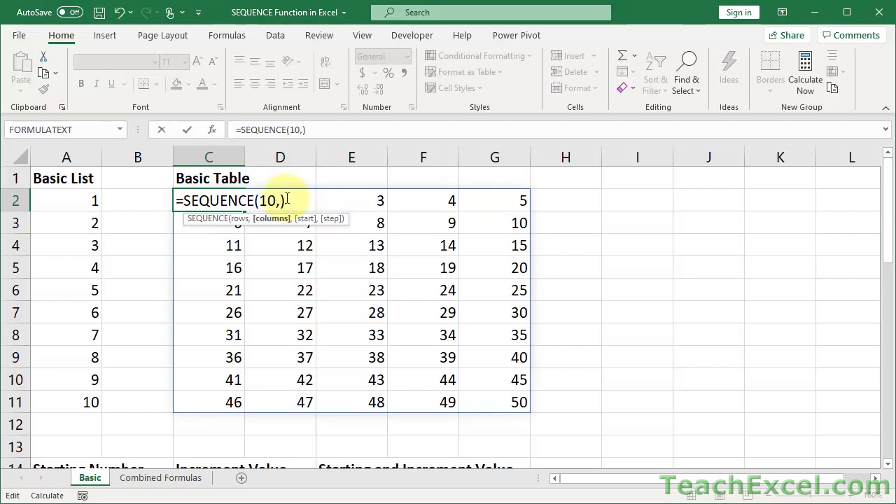
pyautogui.write('10')
pyautogui.press('Return')
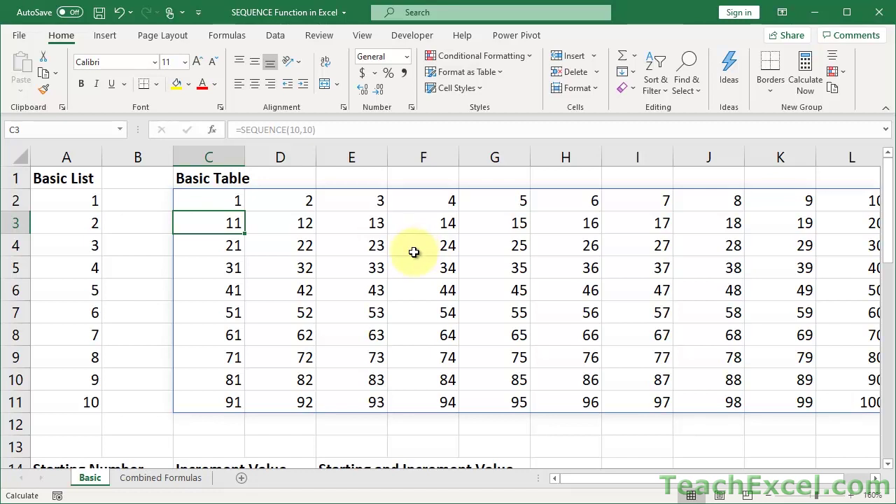
# - Enter the text asdf in cell F4, inside the Basic Table's spill range
pyautogui.click(414, 252)
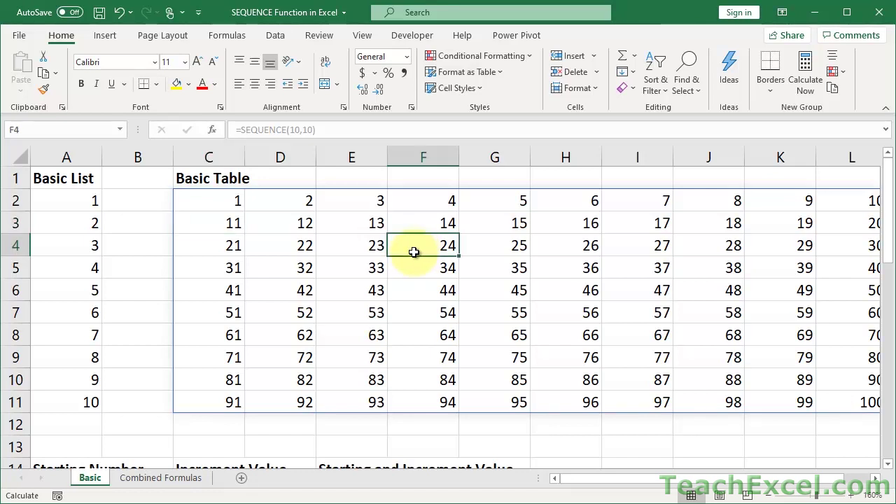
pyautogui.press('BackSpace')
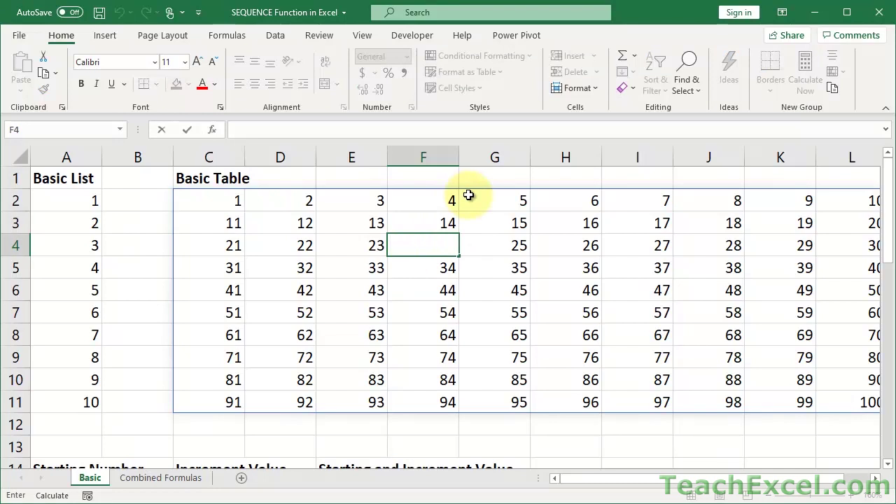
pyautogui.write('asdf')
pyautogui.press('Return')
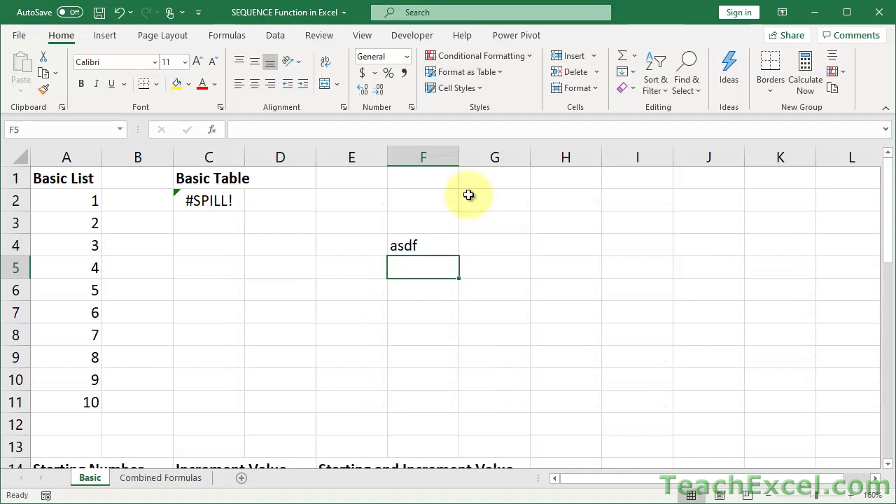
# - Delete the asdf text from cell F4 and select the Basic Table's formula cell C2
pyautogui.press('Up')
pyautogui.press('Delete')
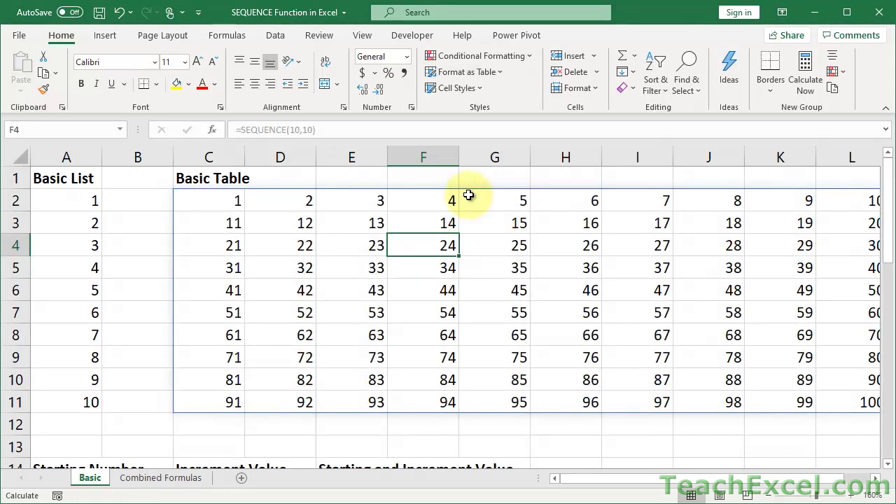
pyautogui.click(192, 201)
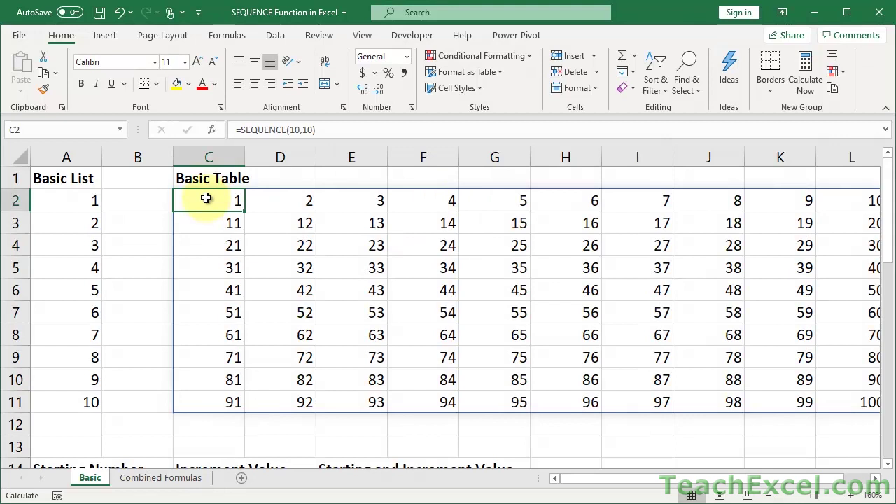
# - Select the entire spilled Basic Table range from within it, copy it and paste it over itself as values only
pyautogui.click(414, 270)
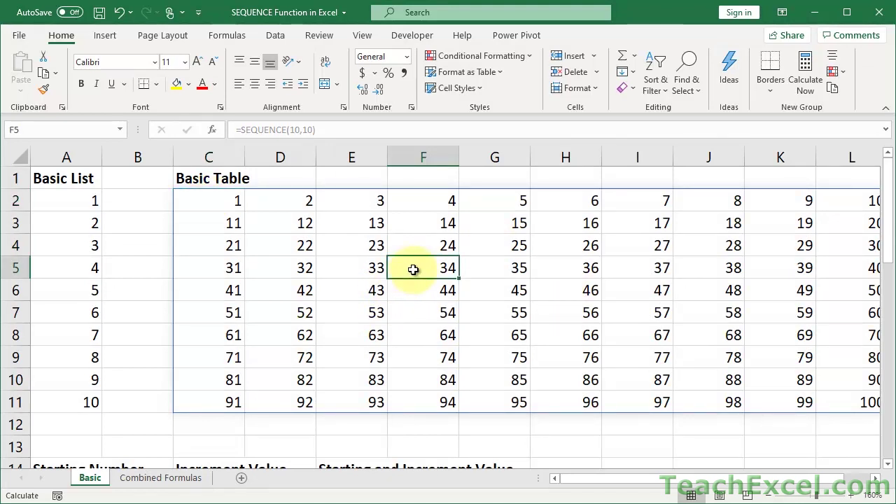
pyautogui.hotkey('ctrl', '/')
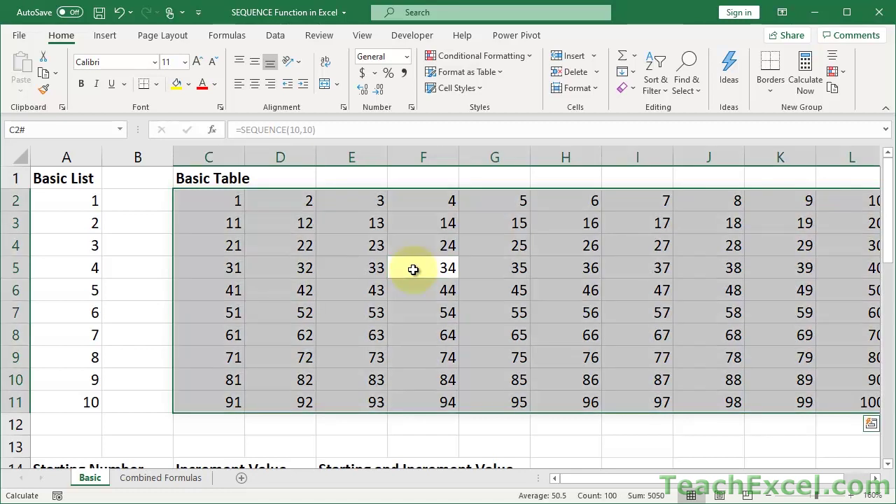
pyautogui.hscroll(1, 413, 269)
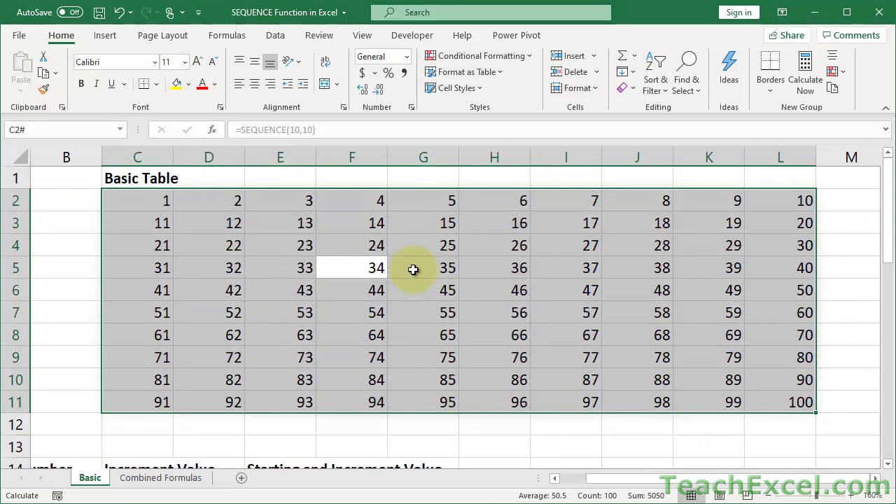
pyautogui.hotkey('ctrl', 'c')
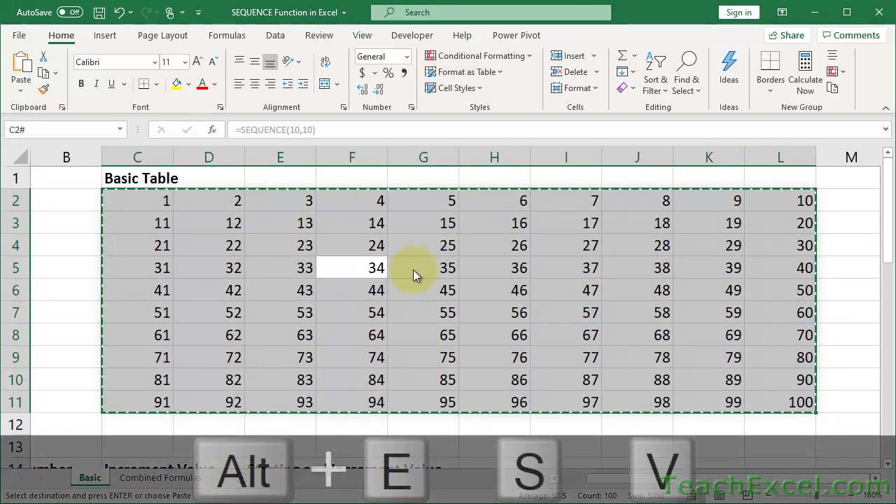
pyautogui.hotkey('alt', 'e')
pyautogui.press('s')
pyautogui.press('v')
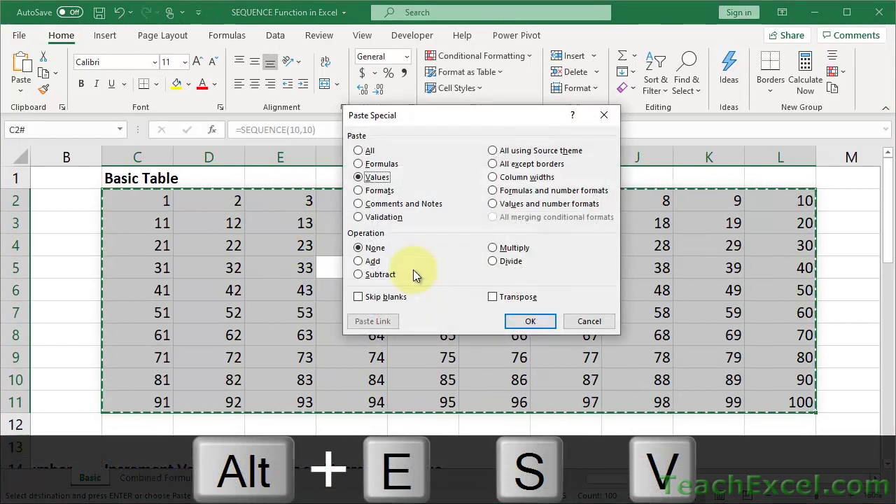
pyautogui.press('Return')
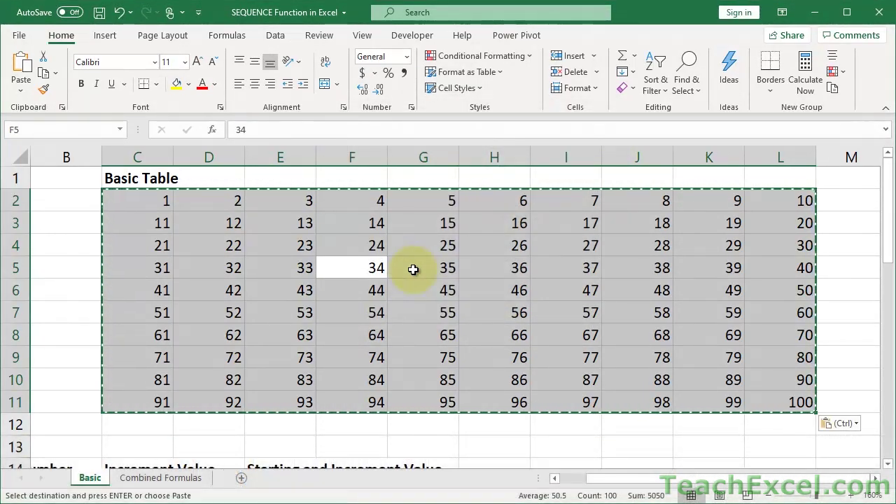
# - Inspect the contents of Basic Table cells G5, G6, C2 and F7 without changing them
pyautogui.doubleClick(415, 271)
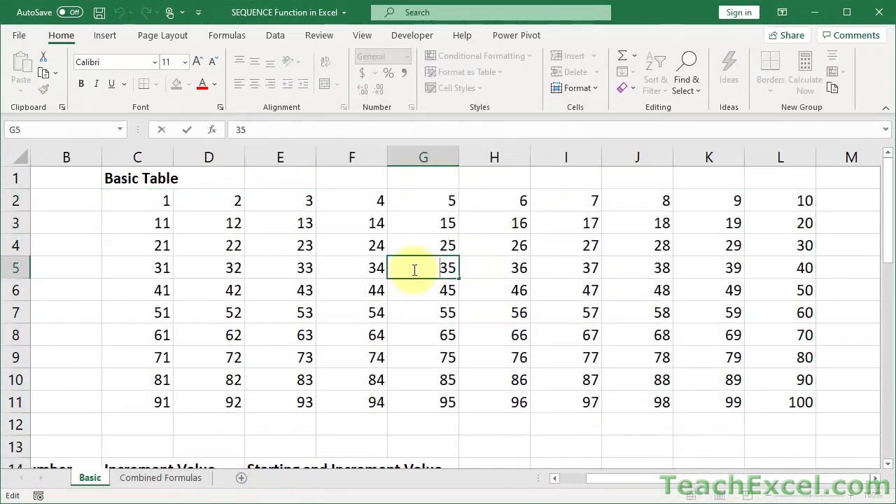
pyautogui.press('Escape')
pyautogui.click(407, 290)
pyautogui.doubleClick(408, 290)
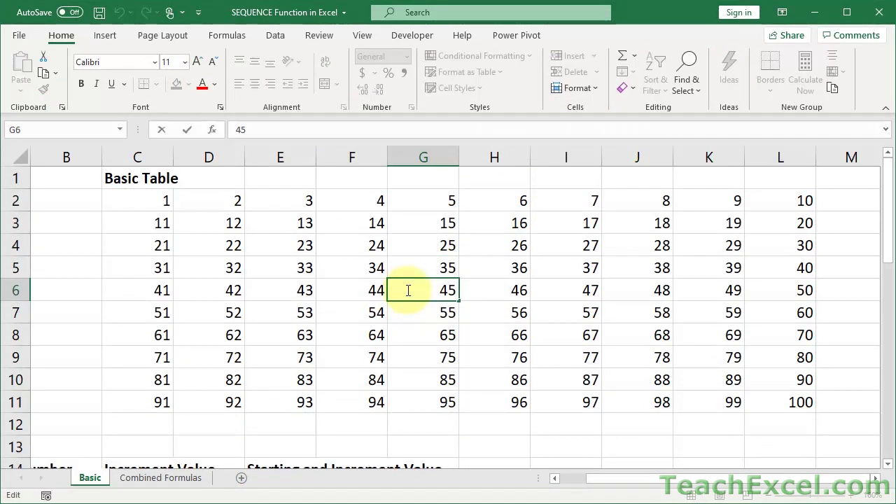
pyautogui.press('Escape')
pyautogui.click(152, 201)
pyautogui.doubleClick(152, 200)
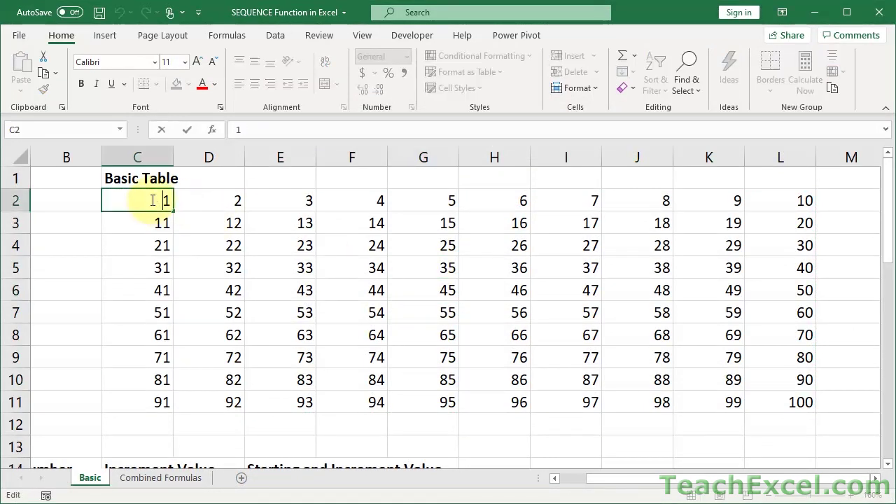
pyautogui.press('Escape')
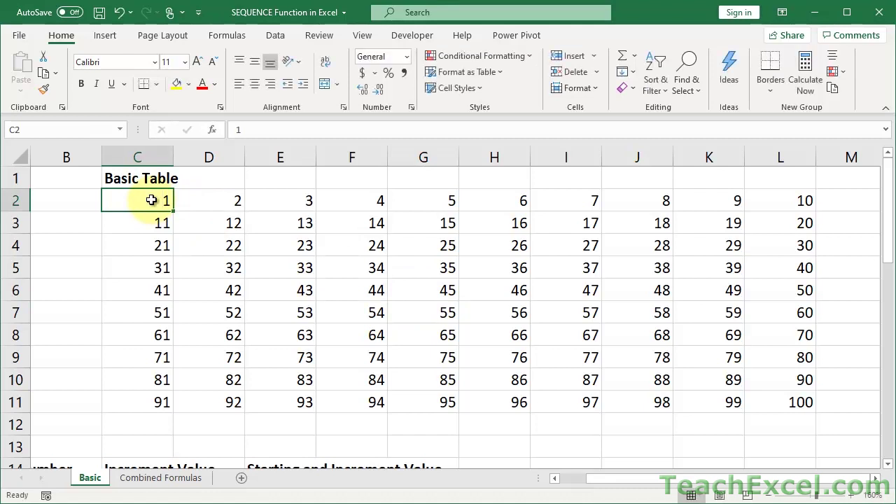
pyautogui.doubleClick(354, 314)
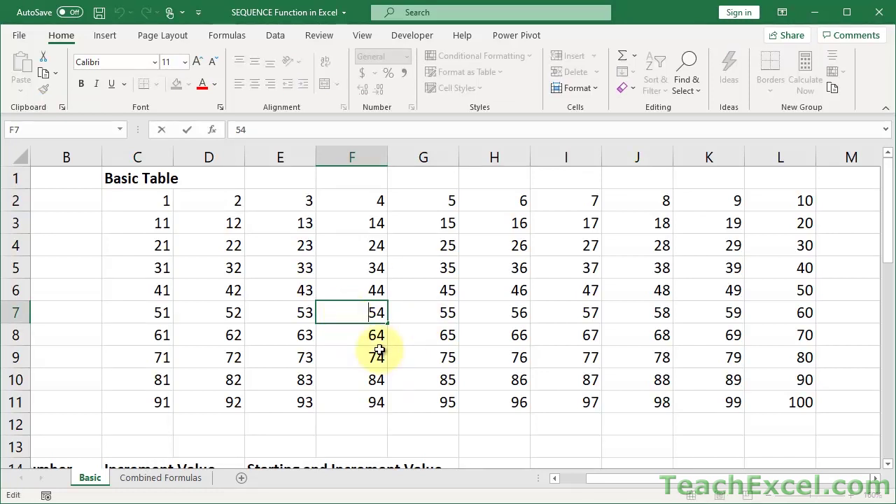
pyautogui.press('Escape')
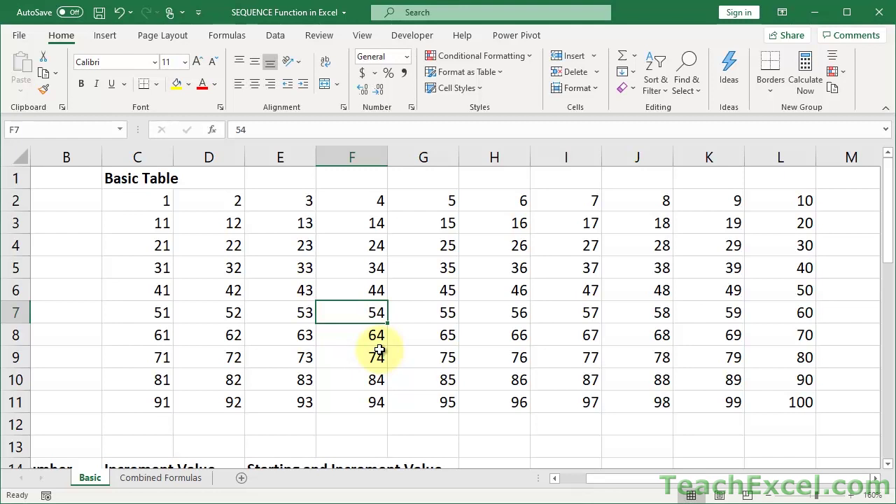
# - Undo the values-only paste over the Basic Table and inspect the formula in C2 without changing it
pyautogui.hotkey('ctrl', 'a')
pyautogui.hotkey('ctrl', 'c')
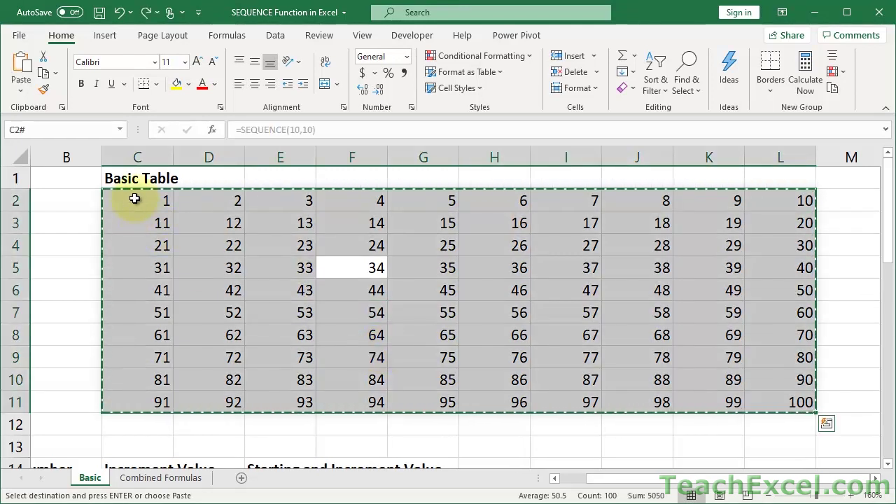
pyautogui.doubleClick(138, 201)
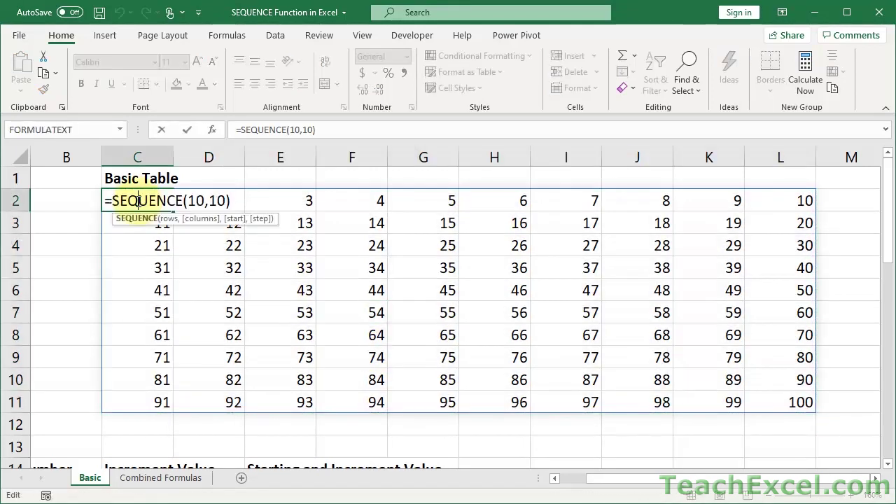
pyautogui.press('Escape')
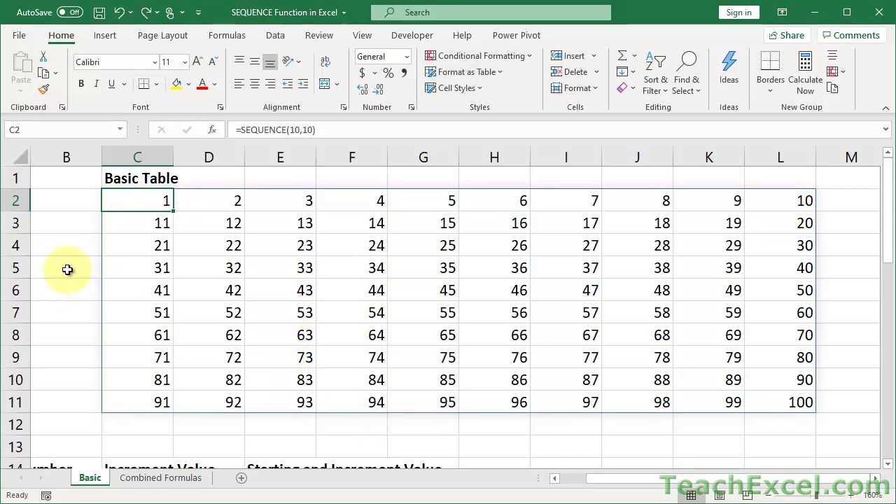
# - Clear the Starting Number formula in A15 and enter =SEQUENCE(10,,20), leaving the columns argument empty
pyautogui.hscroll(-1, 67, 269)
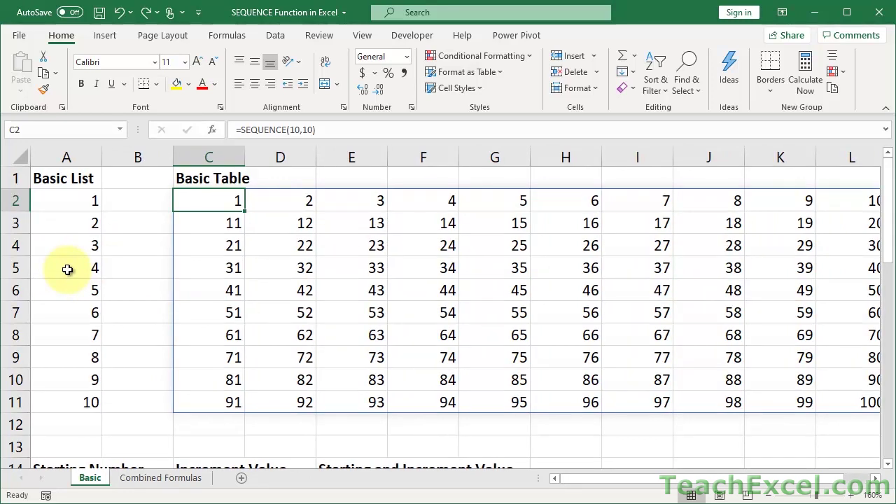
pyautogui.scroll(-1, 67, 270)
pyautogui.scroll(-4, 67, 269)
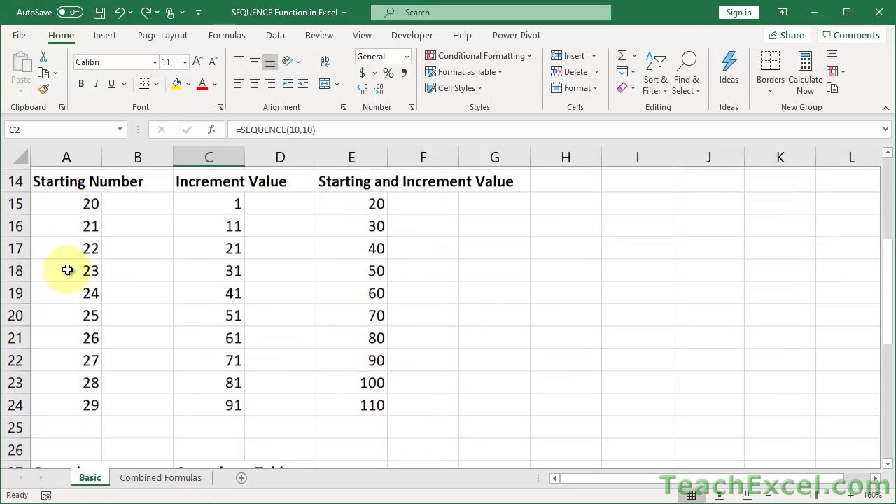
pyautogui.click(76, 200)
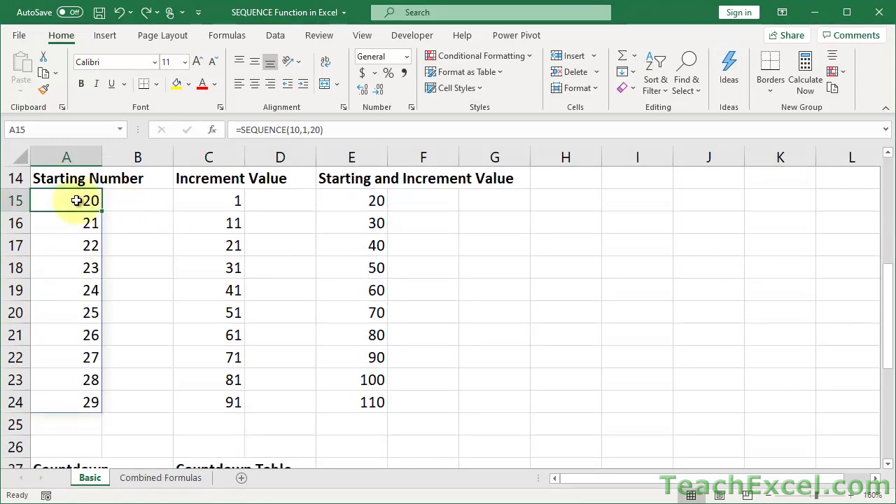
pyautogui.press('Delete')
pyautogui.write('=se')
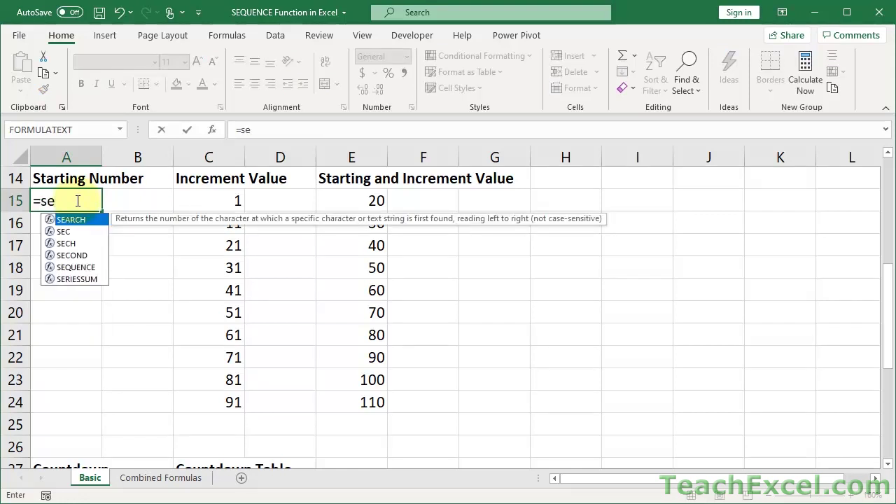
pyautogui.write('q')
pyautogui.press('Tab')
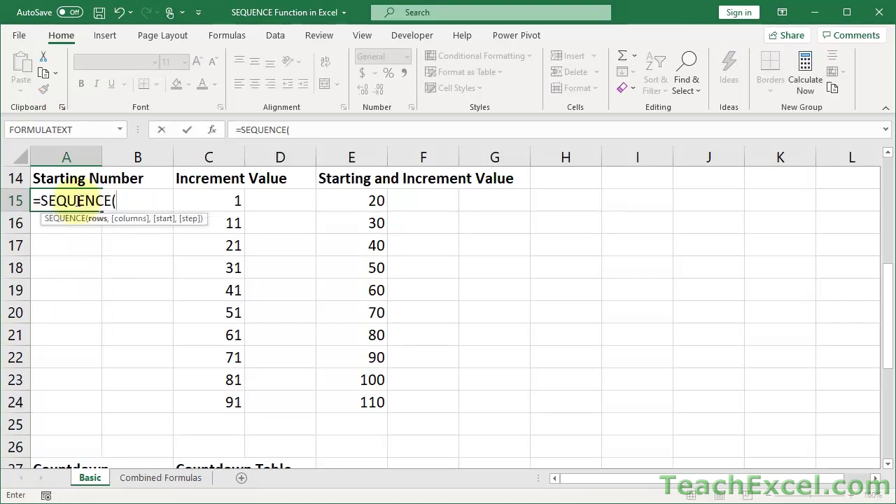
pyautogui.write('10,')
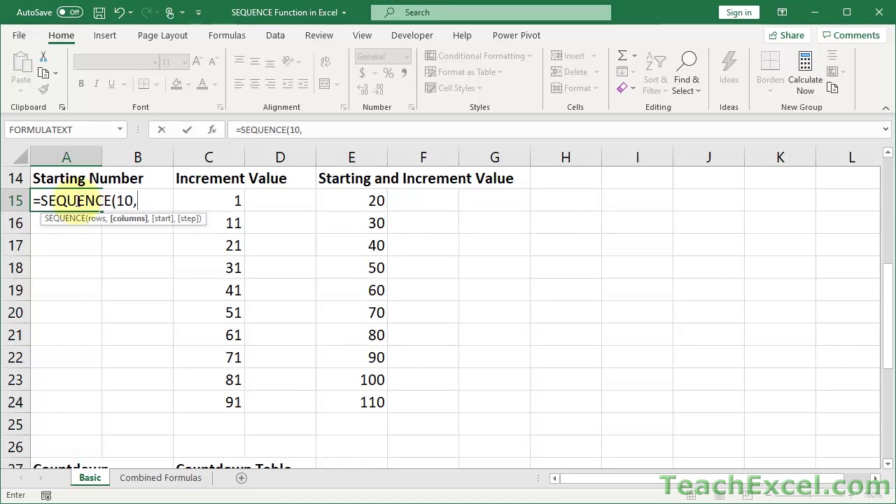
pyautogui.write('1')
pyautogui.press('BackSpace')
pyautogui.write(',')
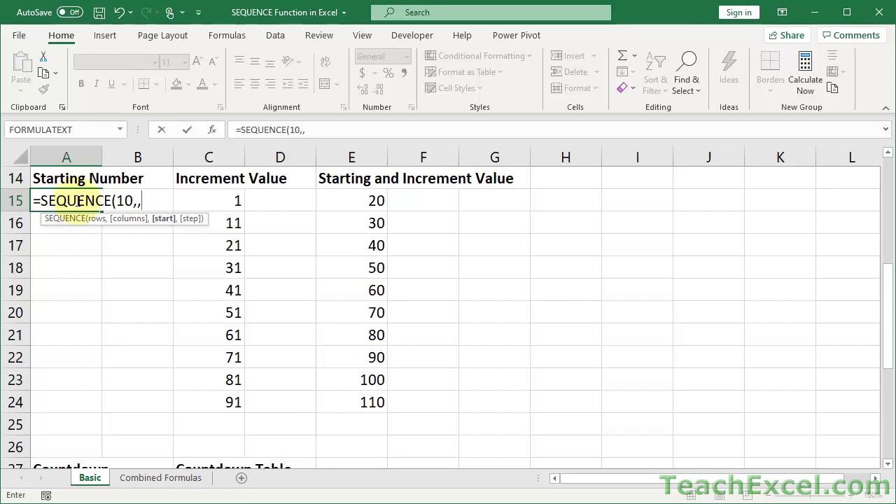
pyautogui.write('20)')
pyautogui.hotkey('ctrl', 'Return')
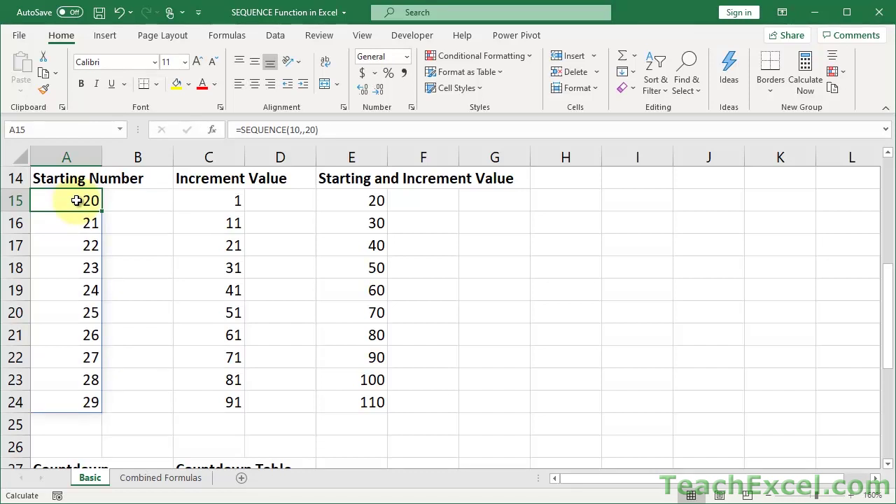
# - Set the columns argument of the Starting Number formula in A15 to 1
pyautogui.doubleClick(77, 201)
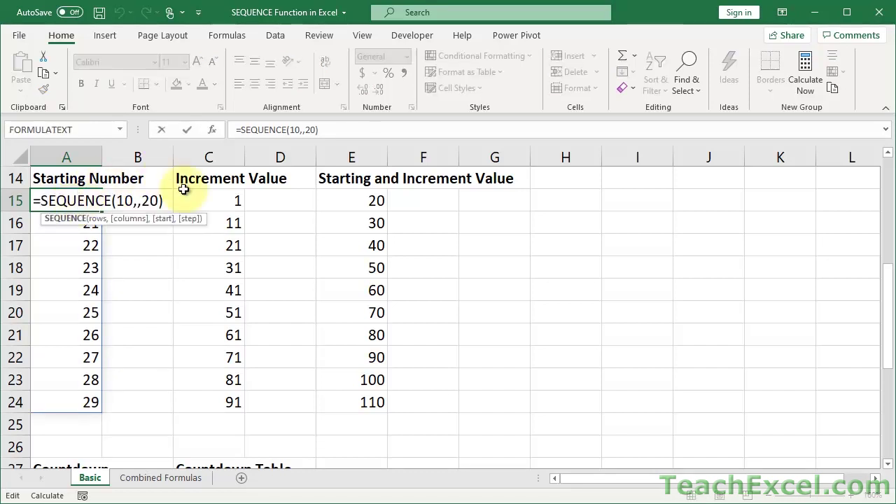
pyautogui.click(135, 202)
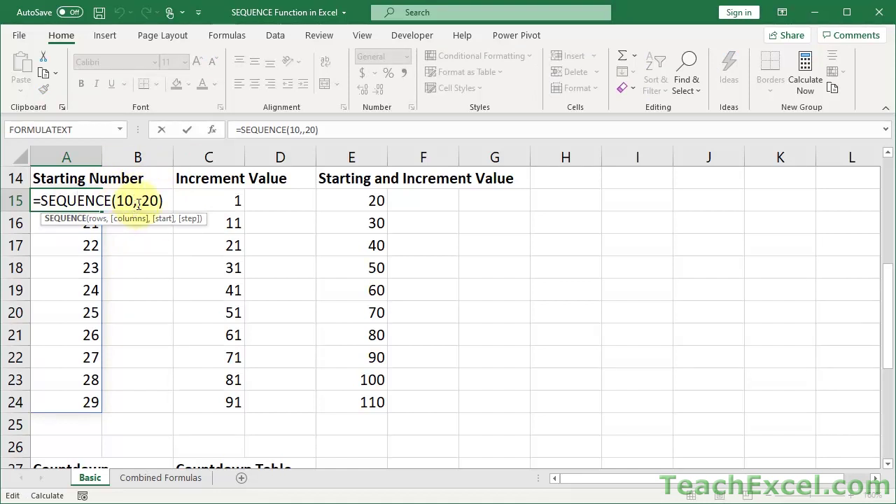
pyautogui.click(138, 202)
pyautogui.write('1')
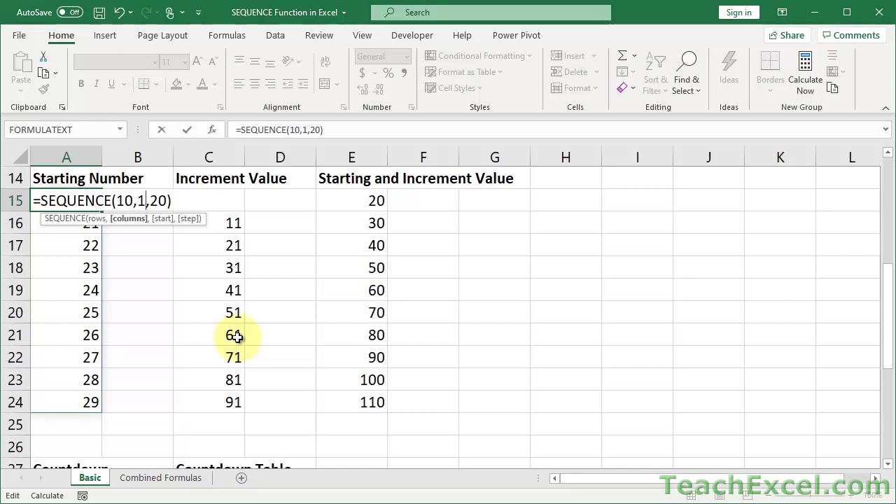
pyautogui.press('Return')
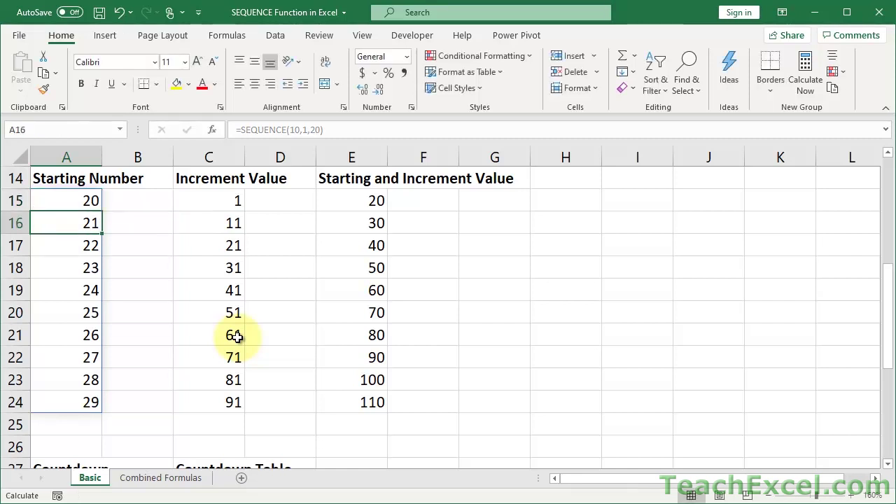
# - Clear the Increment Value formula in C15 and enter =SEQUENCE(10,1,1,10)
pyautogui.click(187, 201)
pyautogui.press('Delete')
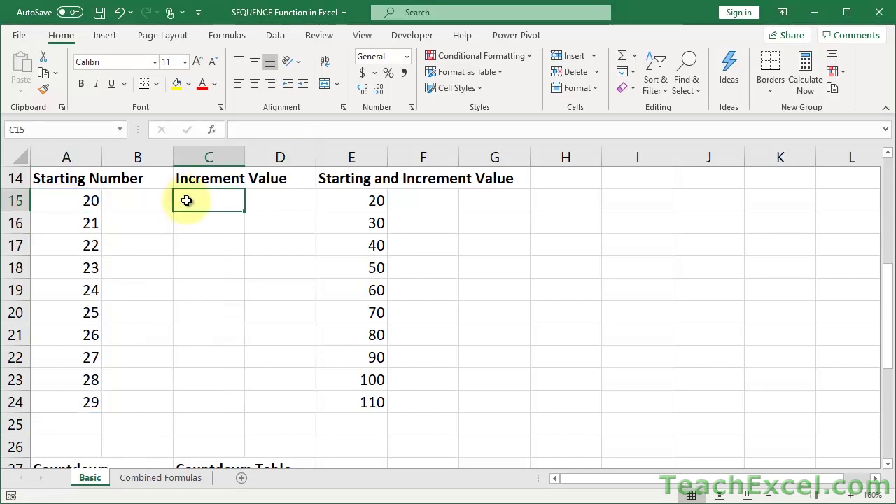
pyautogui.write('=seq')
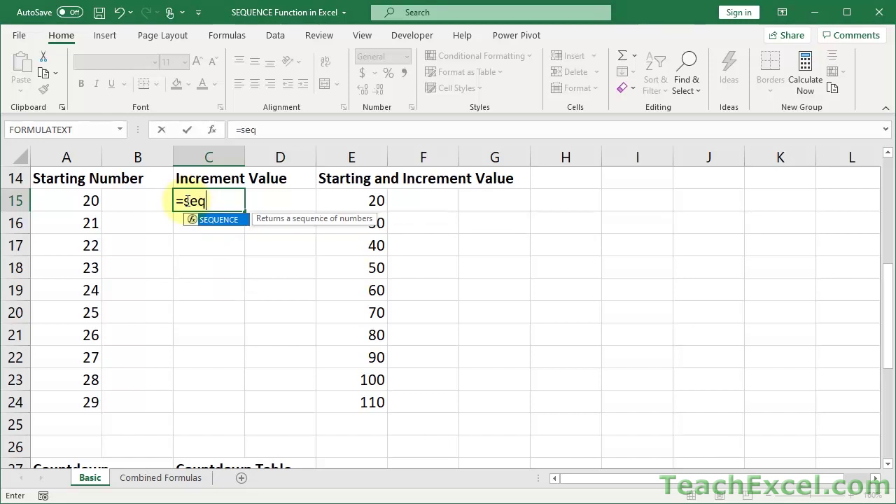
pyautogui.press('Tab')
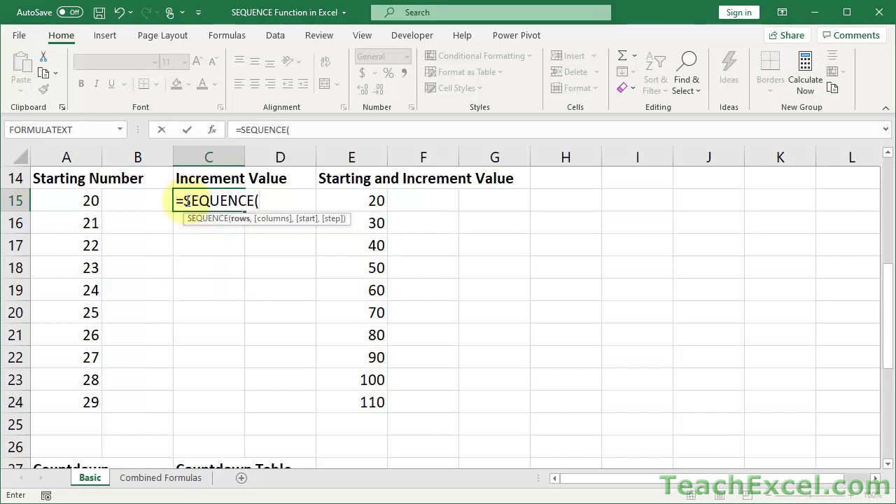
pyautogui.write('10,')
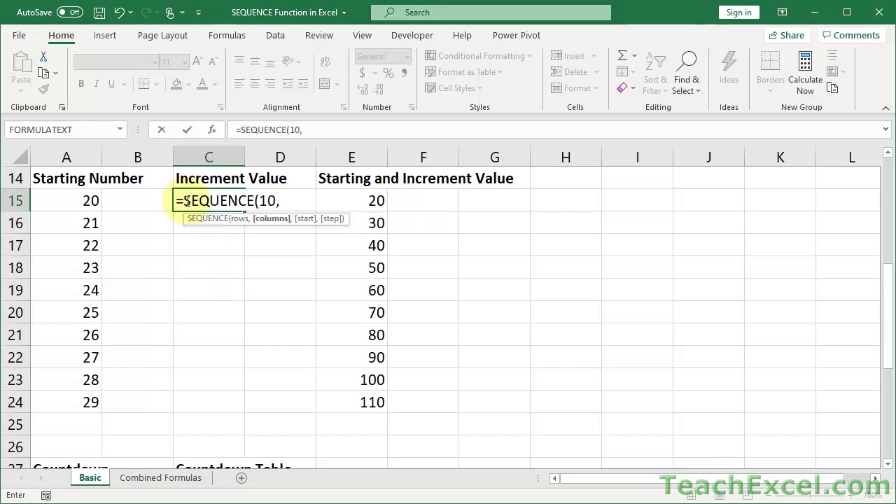
pyautogui.write('1,')
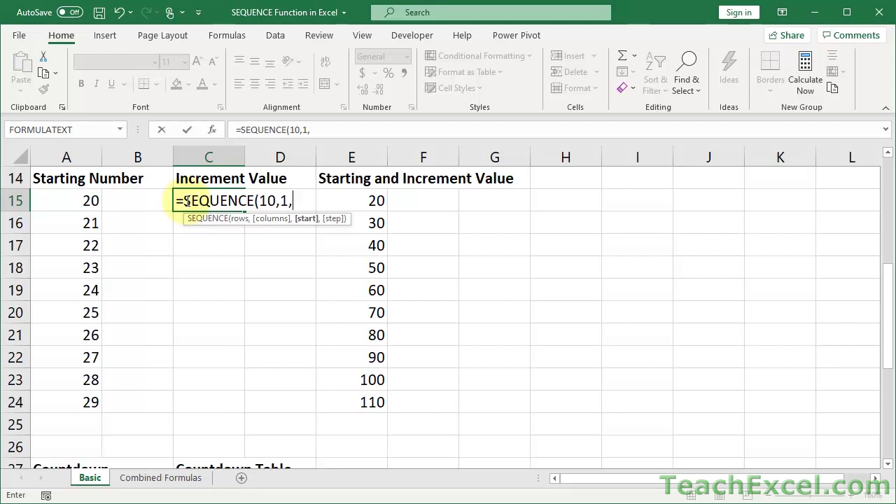
pyautogui.write(',1,')
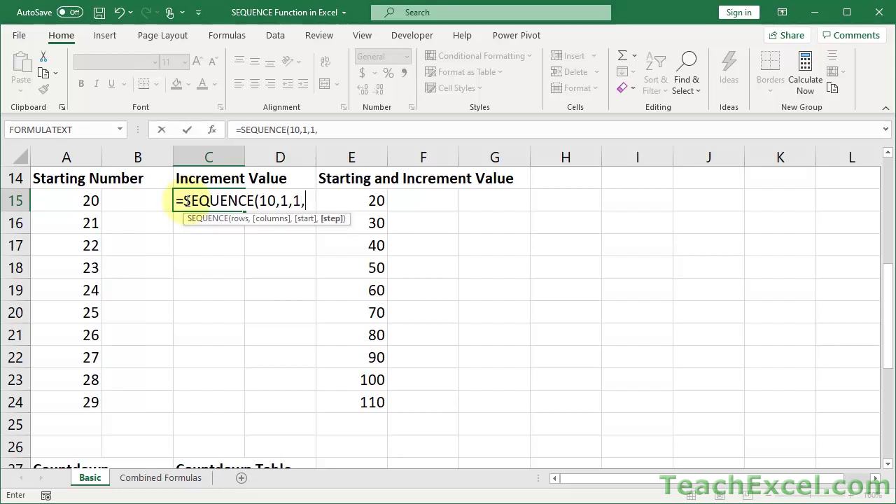
pyautogui.write('10)')
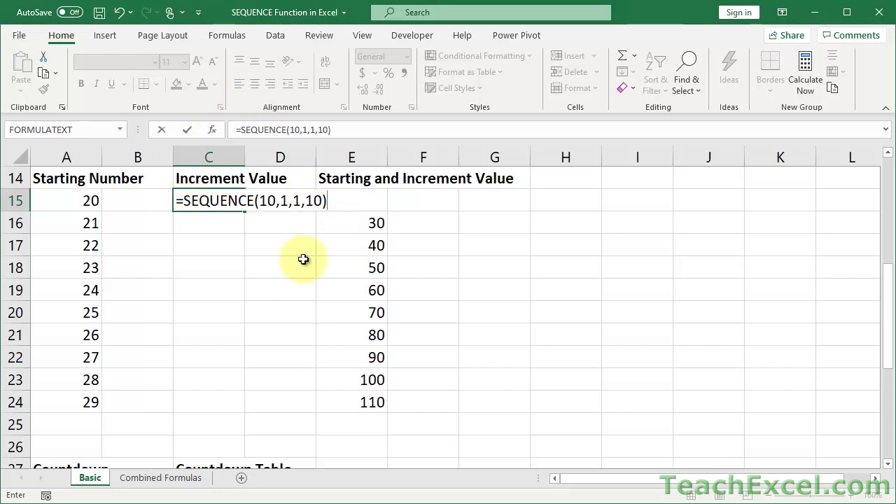
pyautogui.press('Return')
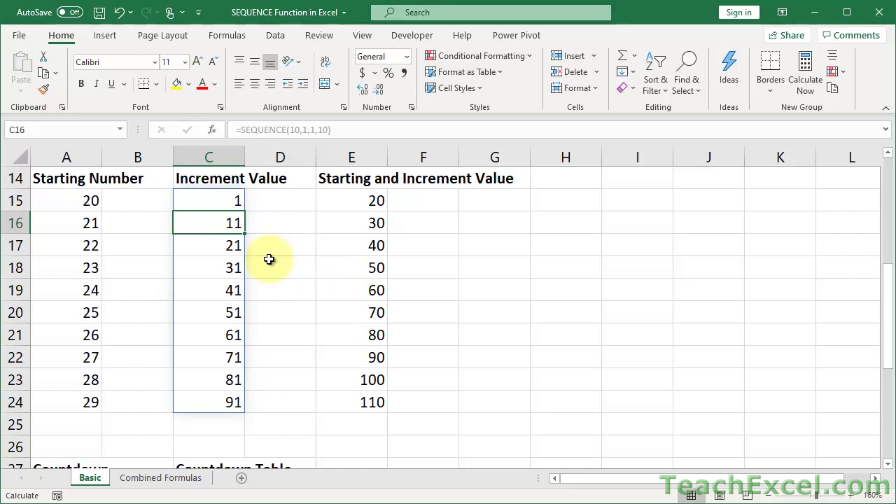
# - Clear the Starting and Increment Value formula in E15 and enter =SEQUENCE(10,1,0,10)
pyautogui.click(338, 195)
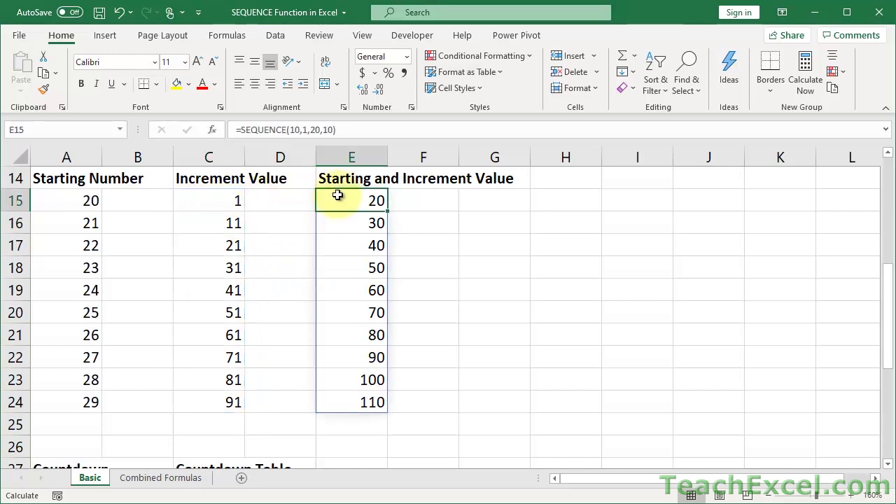
pyautogui.press('Delete')
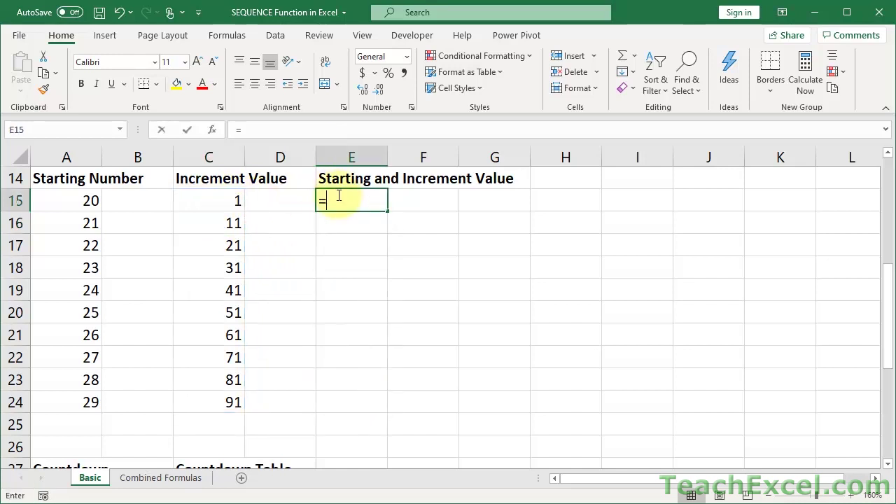
pyautogui.write('=seq')
pyautogui.press('Tab')
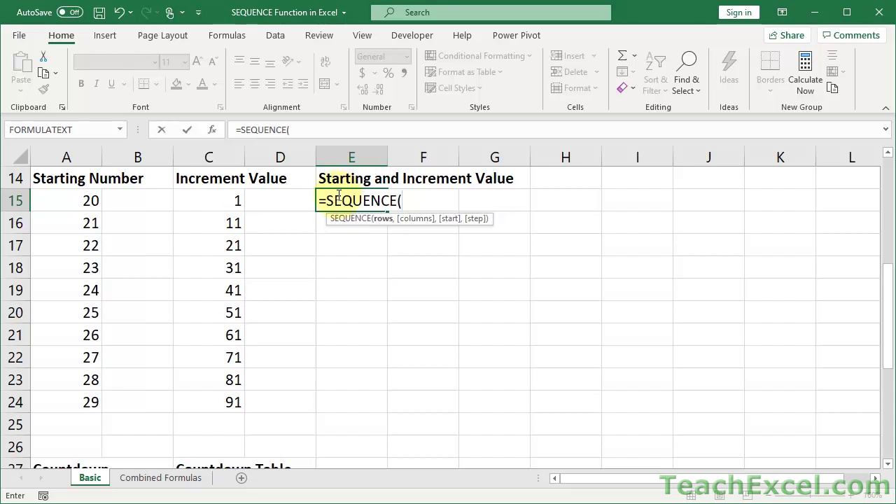
pyautogui.write('10,1,')
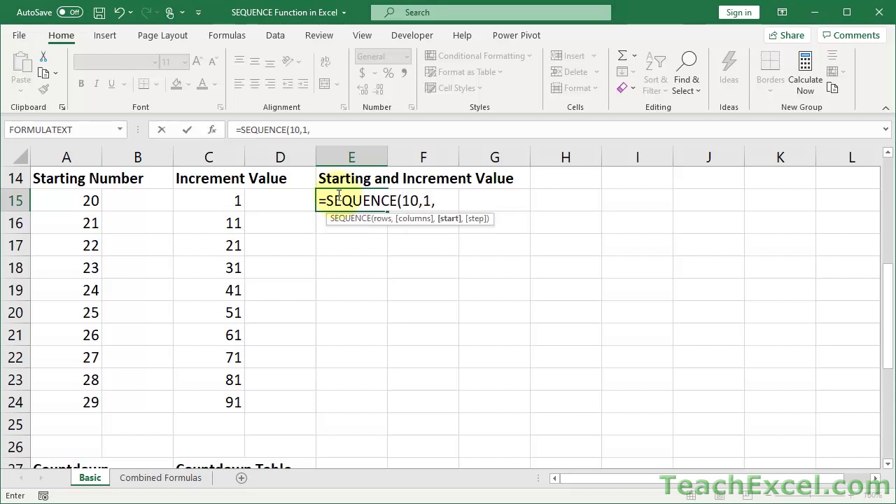
pyautogui.write('0')
pyautogui.write(',10)')
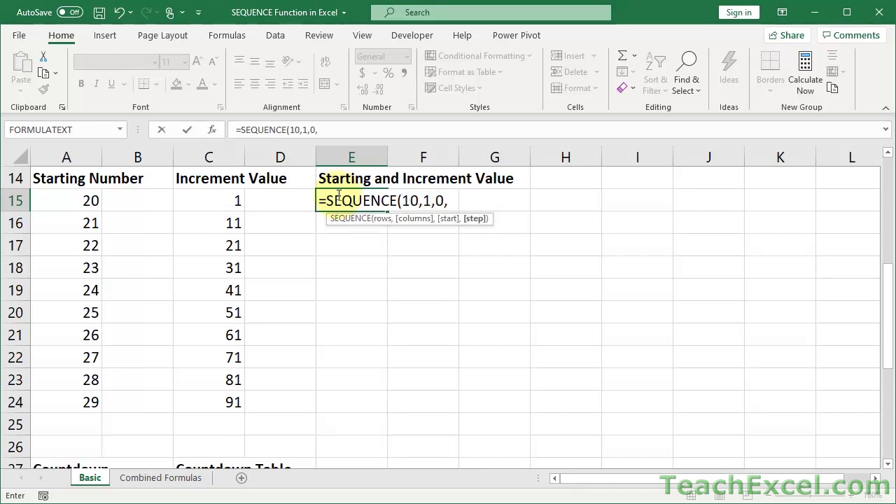
pyautogui.press('Return')
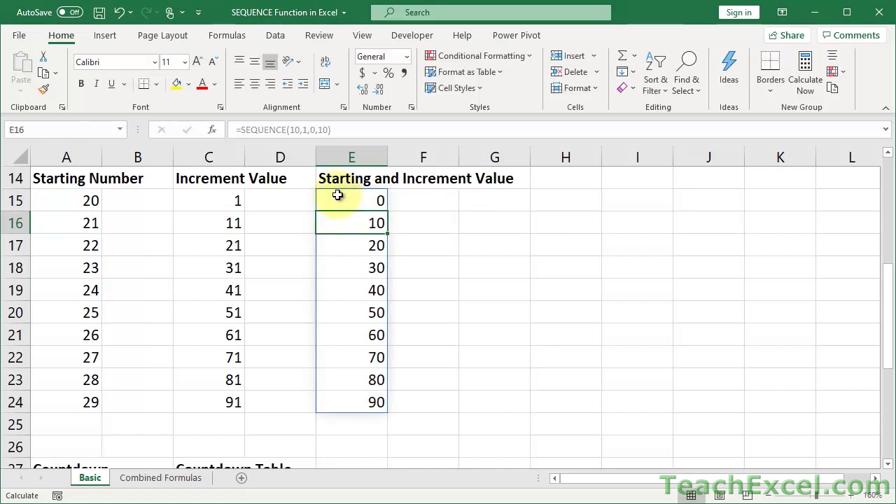
# - Set the start argument of the Starting and Increment Value formula in E15 to 10
pyautogui.doubleClick(337, 196)
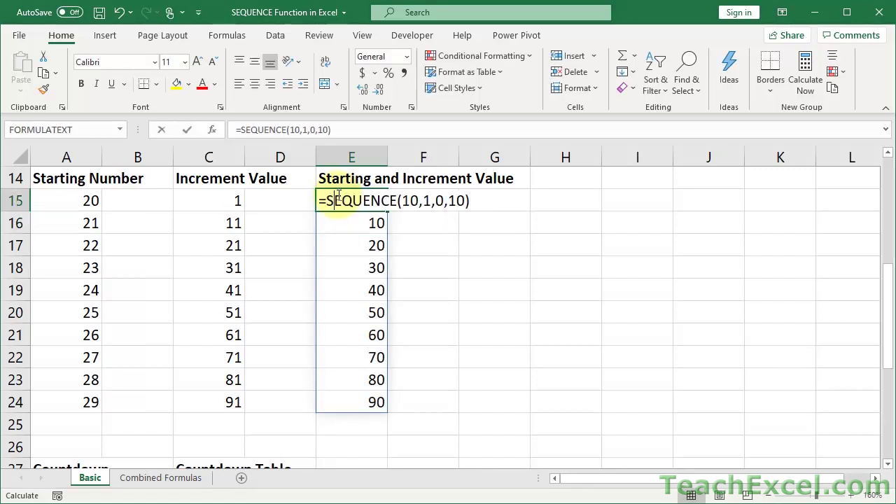
pyautogui.click(440, 200)
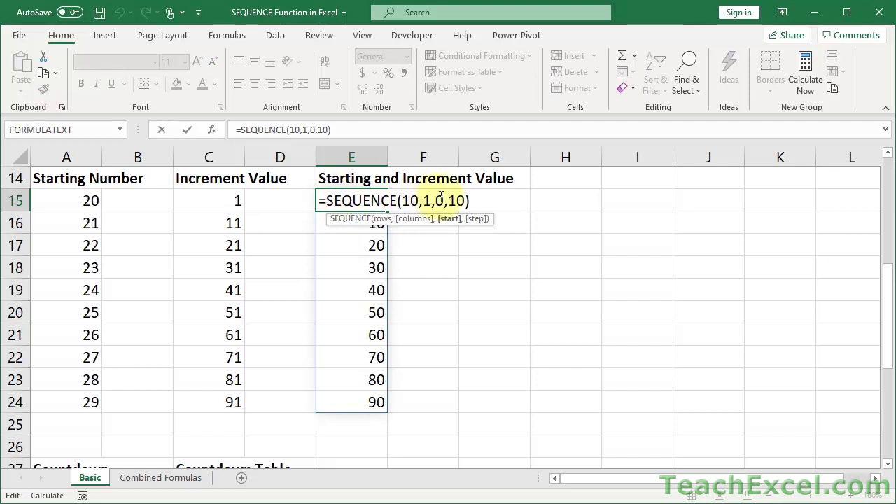
pyautogui.write('1')
pyautogui.press('Return')
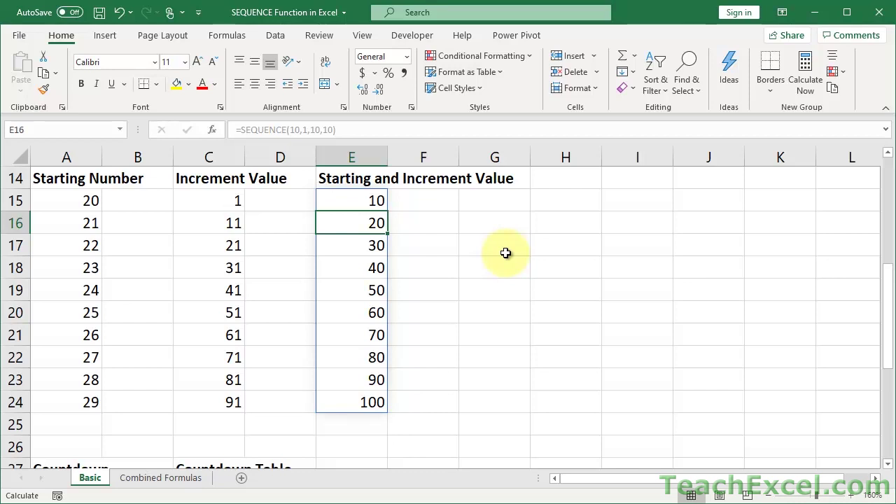
# - Clear the Countdown formula in A28 and enter =SEQUENCE(10,1,10,-1) to count down from 10
pyautogui.scroll(-2, 506, 252)
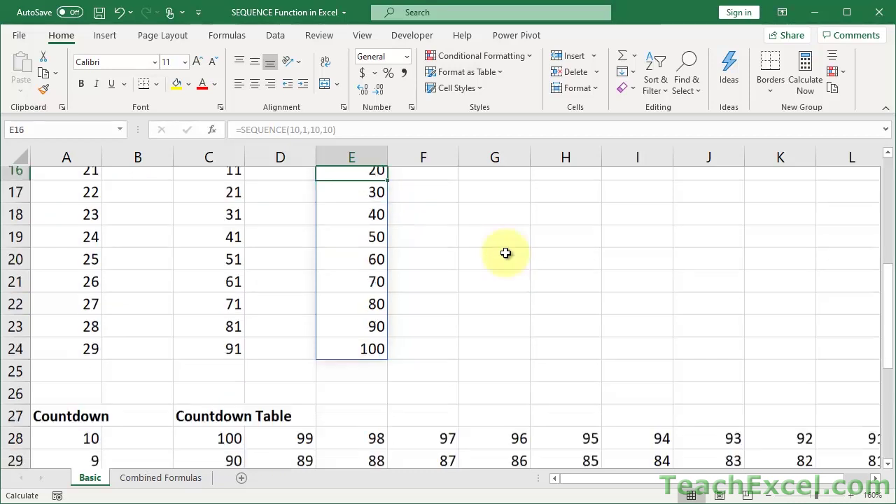
pyautogui.scroll(-2, 506, 253)
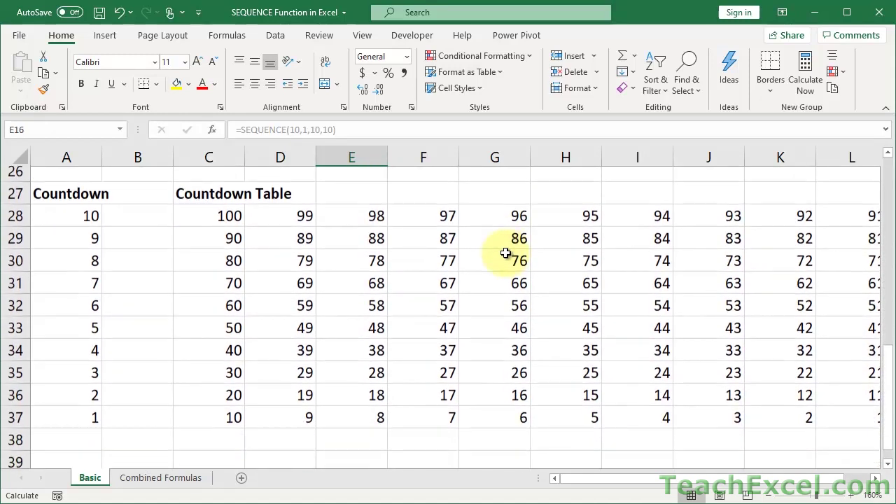
pyautogui.scroll(1, 506, 253)
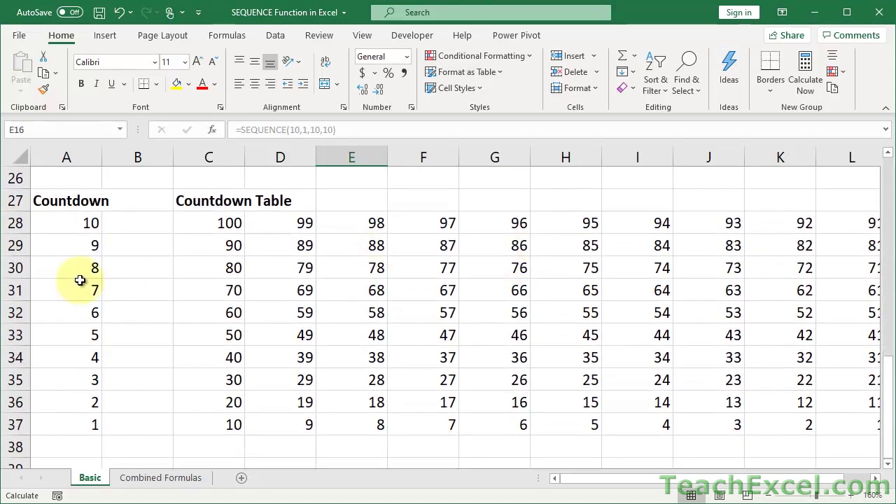
pyautogui.click(57, 224)
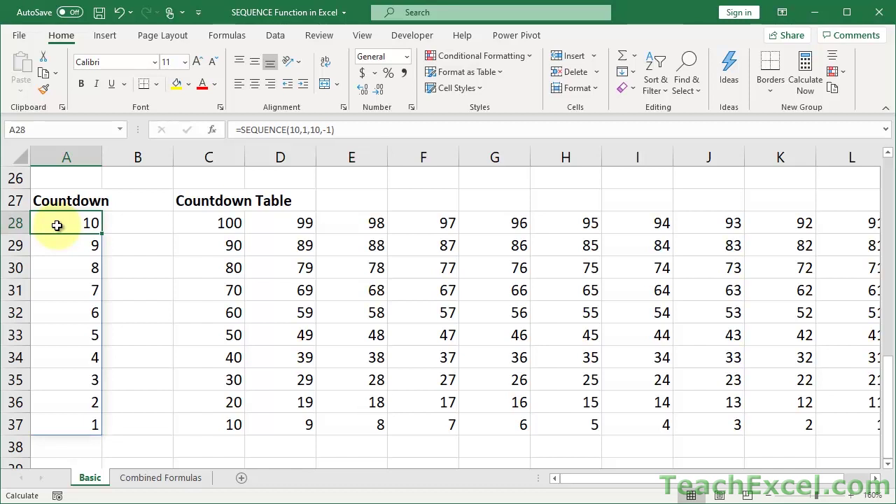
pyautogui.press('Delete')
pyautogui.write('=seq')
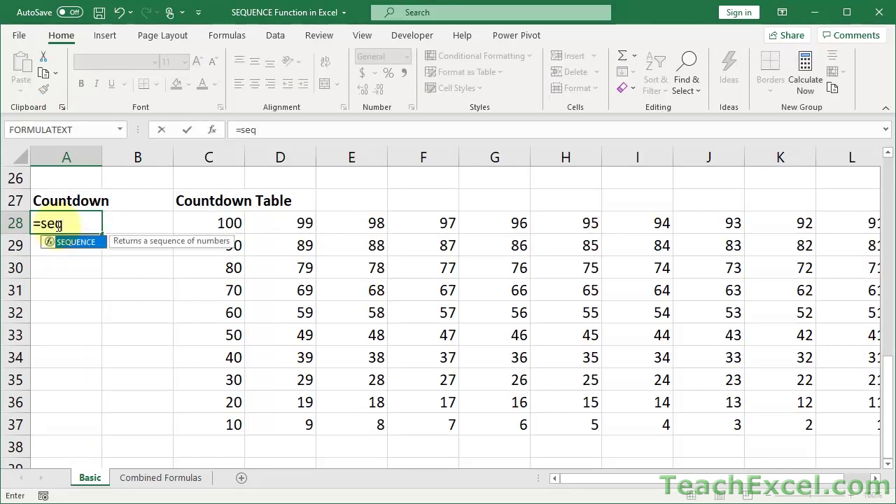
pyautogui.press('Tab')
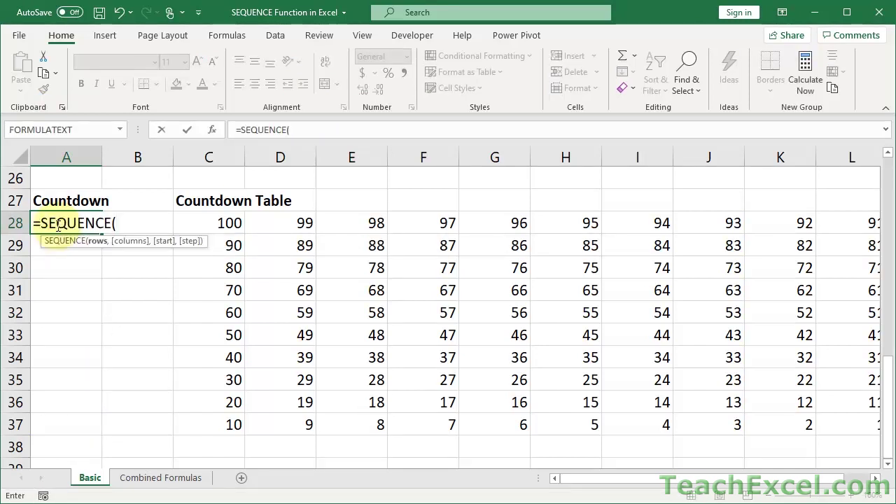
pyautogui.write('10,')
pyautogui.press('BackSpace')
pyautogui.write('1,')
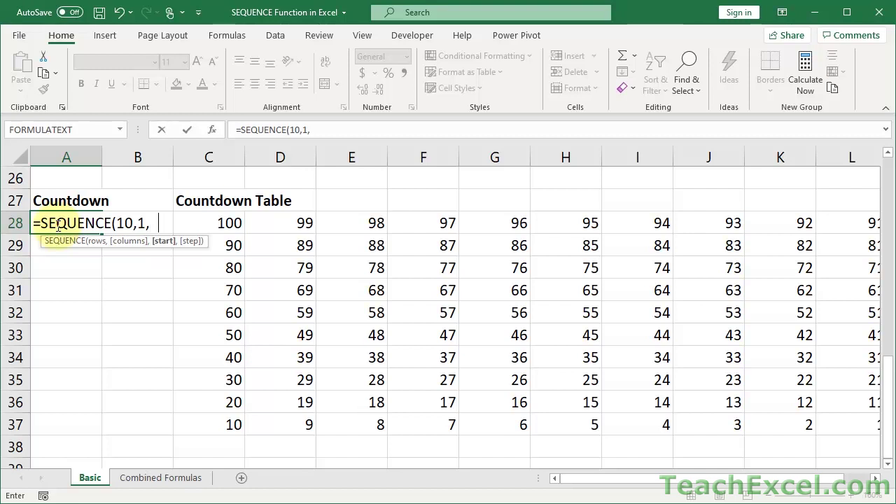
pyautogui.write('10,')
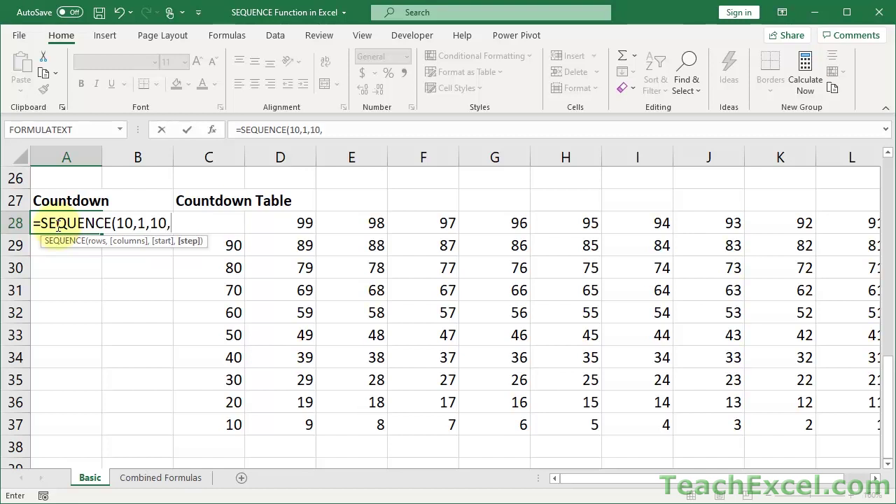
pyautogui.write('-1)')
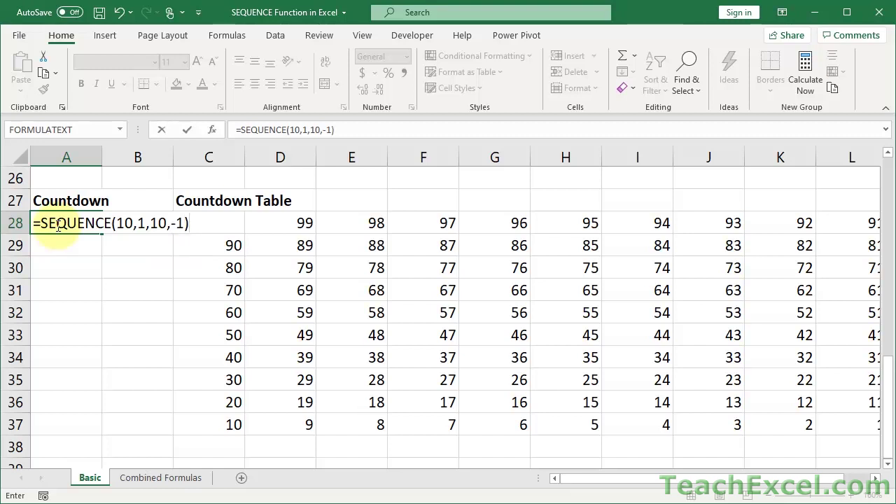
pyautogui.press('Return')
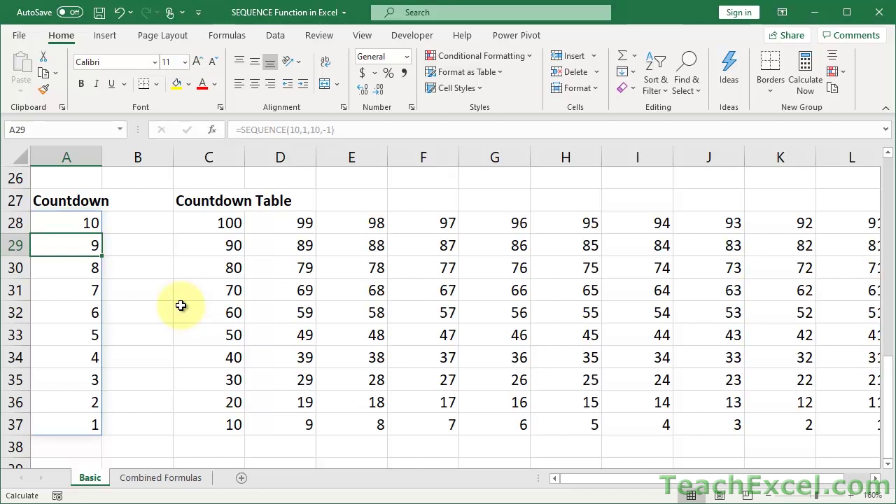
# - Try a step argument of -5 in the Countdown formula in A28 and undo the change
pyautogui.click(70, 219)
pyautogui.doubleClick(70, 220)
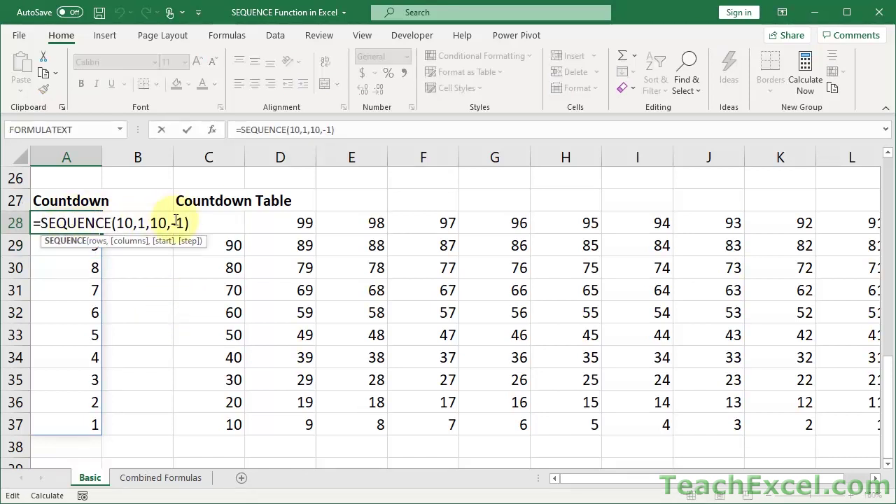
pyautogui.press('BackSpace')
pyautogui.write('5')
pyautogui.press('Return')
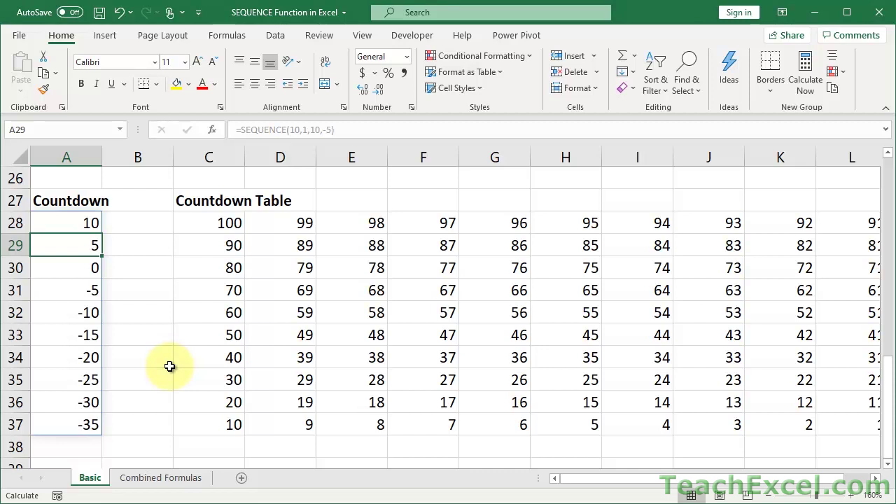
pyautogui.hotkey('ctrl', 'z')
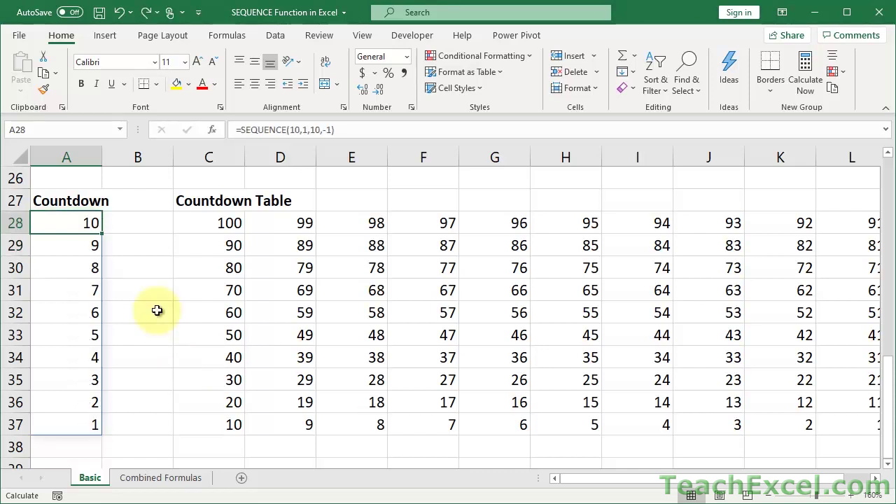
# - Inspect the start and step arguments of the Countdown Table formula in C28 without changing them
pyautogui.doubleClick(194, 222)
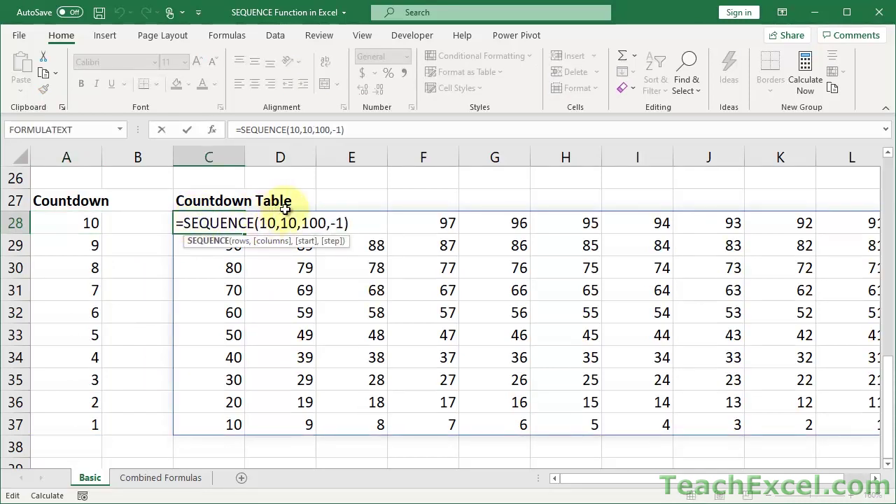
pyautogui.click(305, 217)
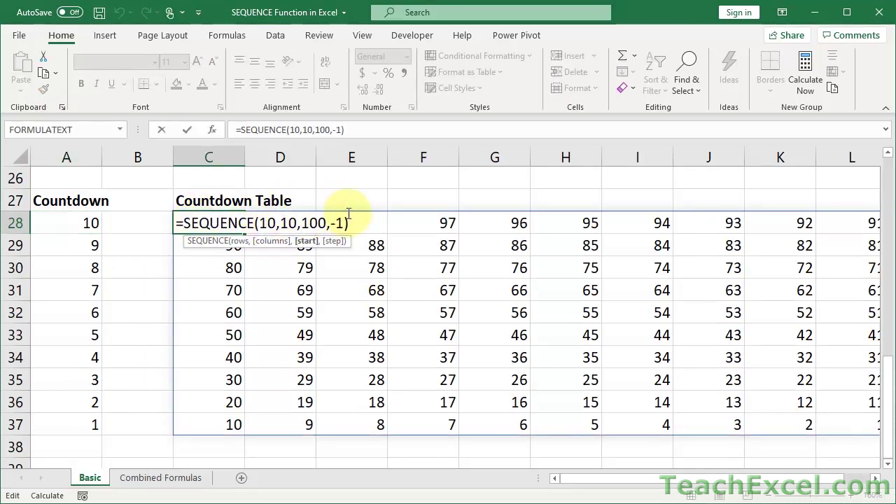
pyautogui.click(337, 221)
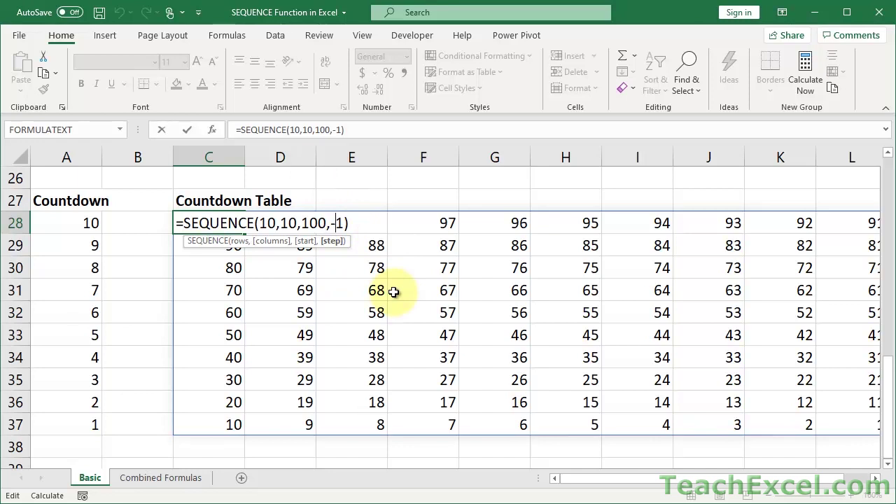
pyautogui.hotkey('ctrl', 'Return')
# - Return to the first row of the Basic sheet and zoom out to 100% to view the SEQUENCE examples together
pyautogui.scroll(8, 395, 292)
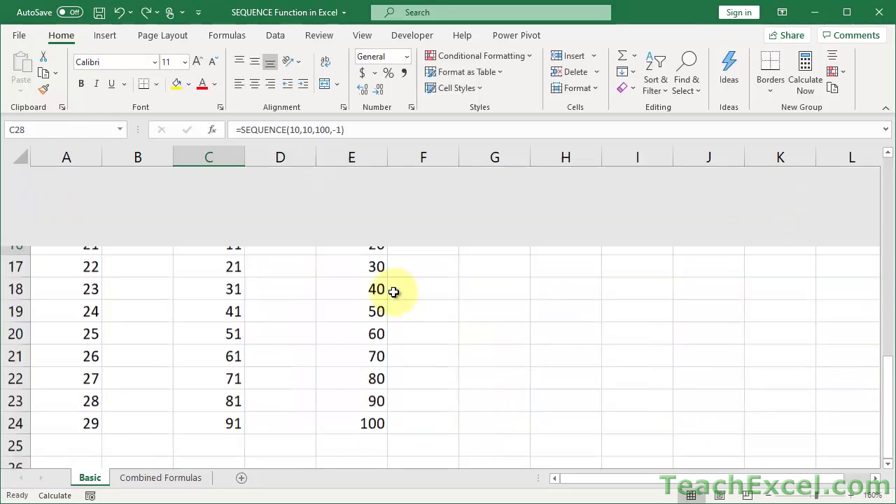
pyautogui.click(769, 496)
pyautogui.click(770, 496)
pyautogui.click(769, 496)
pyautogui.click(769, 496)
pyautogui.click(769, 496)
pyautogui.click(769, 496)
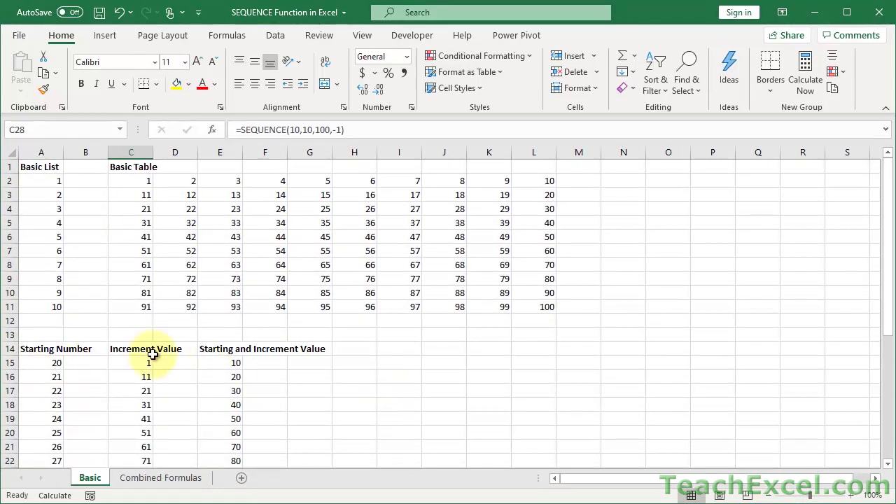
# - Open the Combined Formulas sheet and zoom in to 150%
pyautogui.click(123, 479)
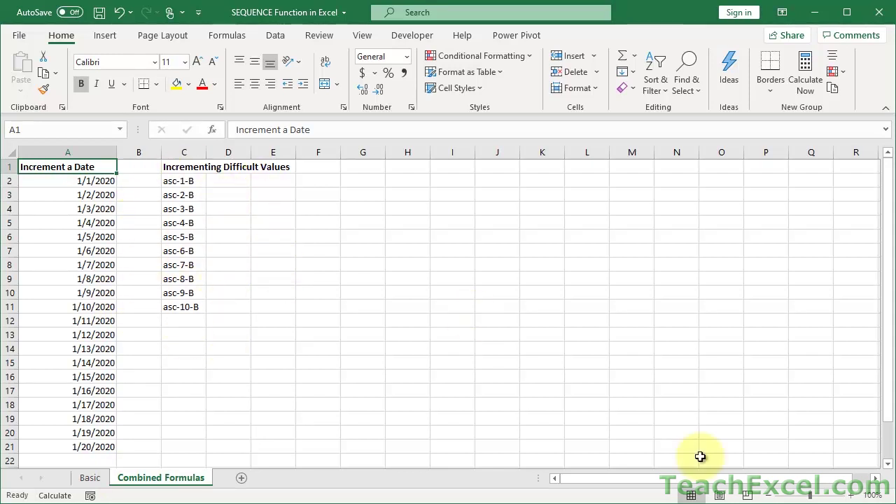
pyautogui.click(853, 495)
pyautogui.click(853, 495)
pyautogui.click(853, 495)
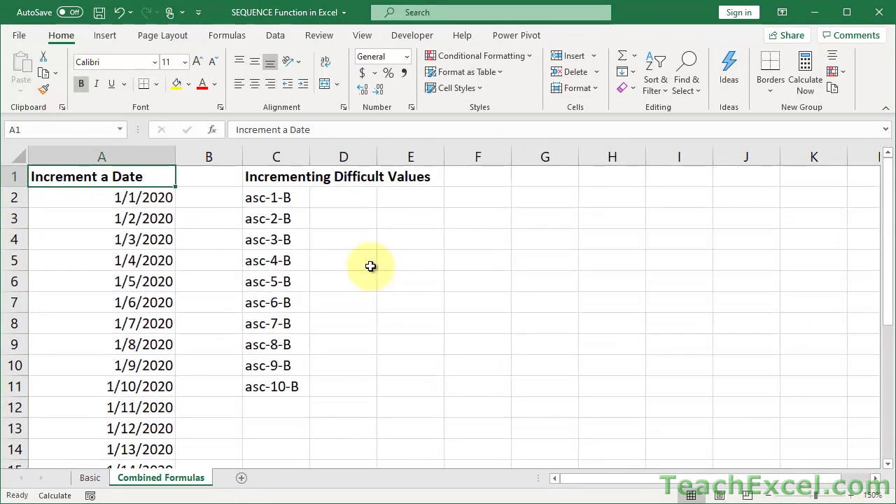
# - Inspect the year, month and SEQUENCE day arguments of the Increment a Date formula in A2 without changing them
pyautogui.doubleClick(131, 198)
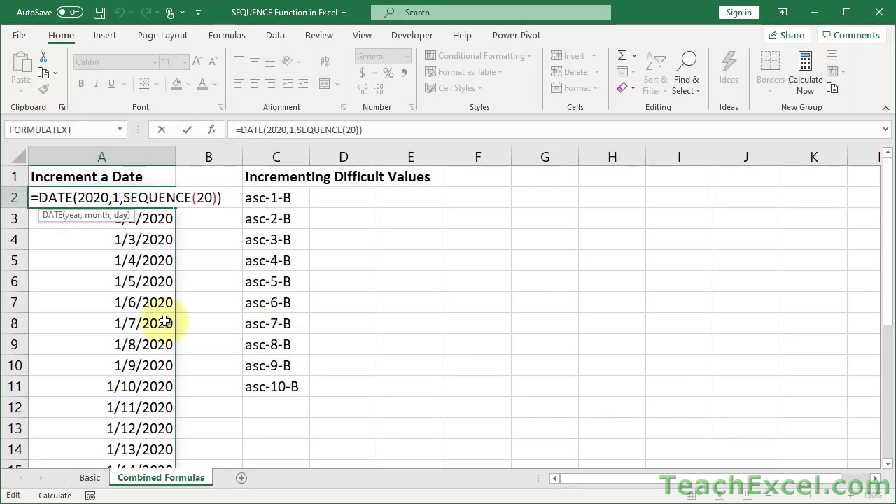
pyautogui.click(56, 194)
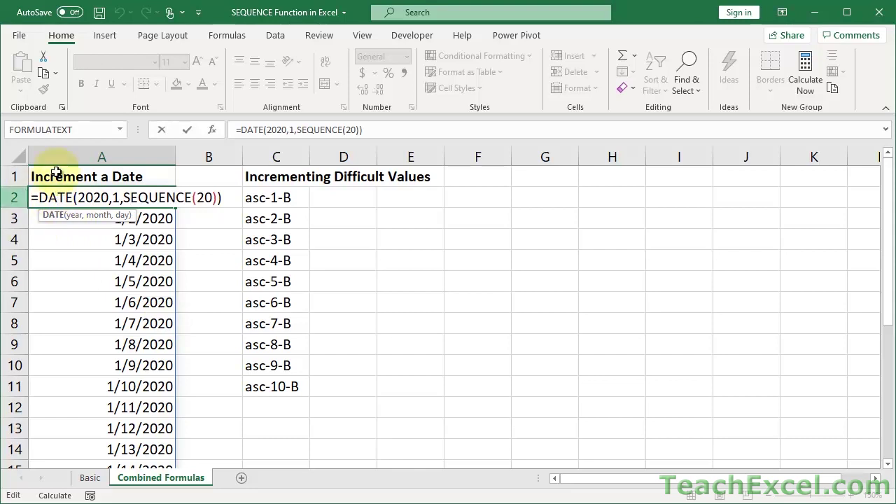
pyautogui.click(94, 198)
pyautogui.doubleClick(94, 198)
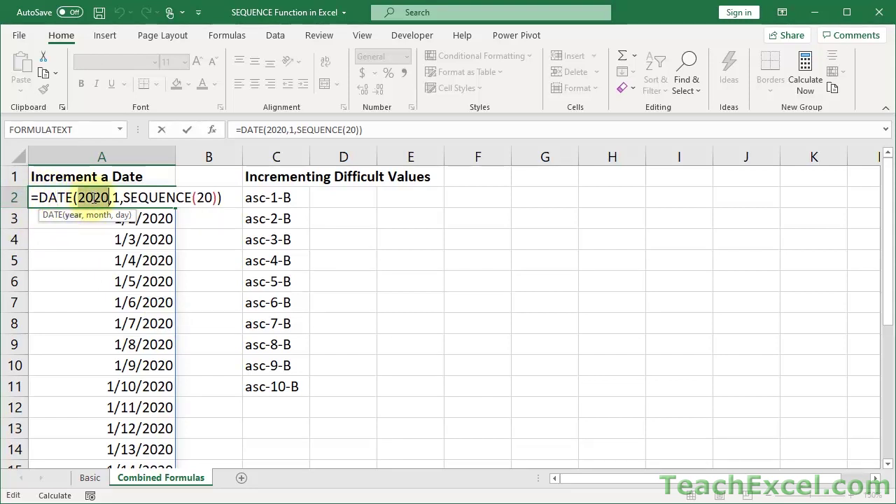
pyautogui.doubleClick(117, 198)
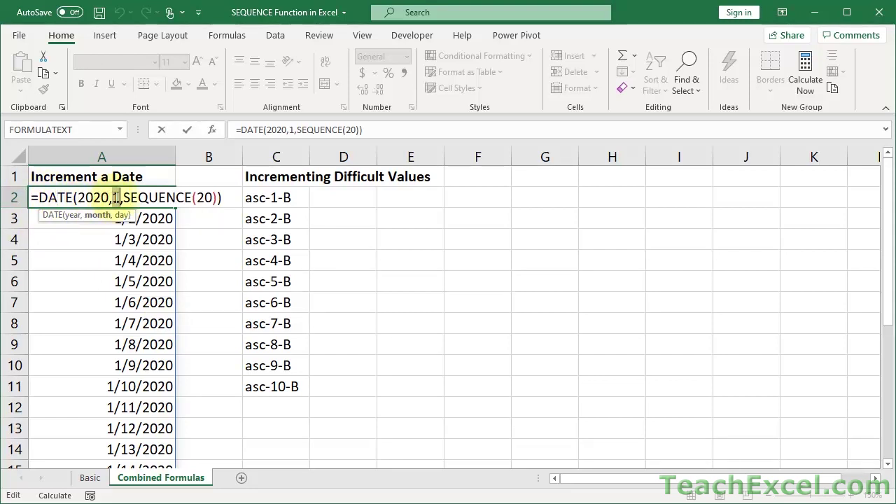
pyautogui.moveTo(122, 199); pyautogui.dragTo(220, 203)
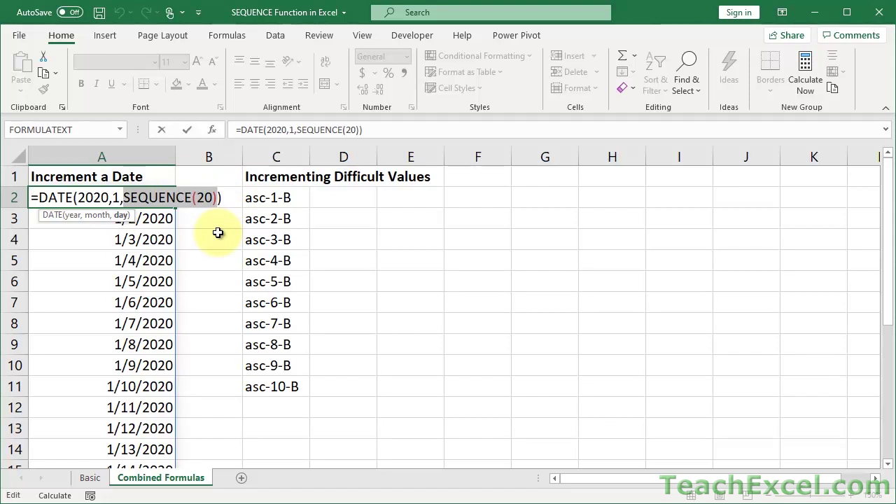
pyautogui.press('Escape')
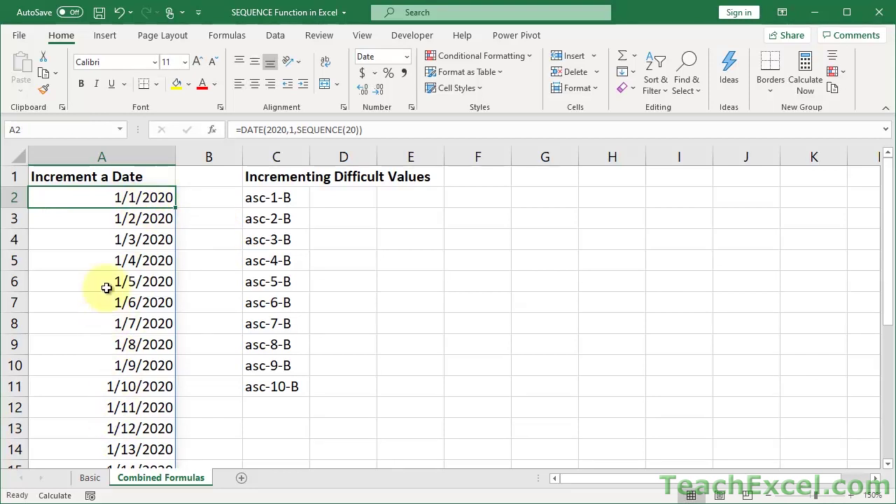
# - Inspect the spilled date cells A4 and A3 without changing their contents
pyautogui.doubleClick(94, 235)
pyautogui.press('Escape')
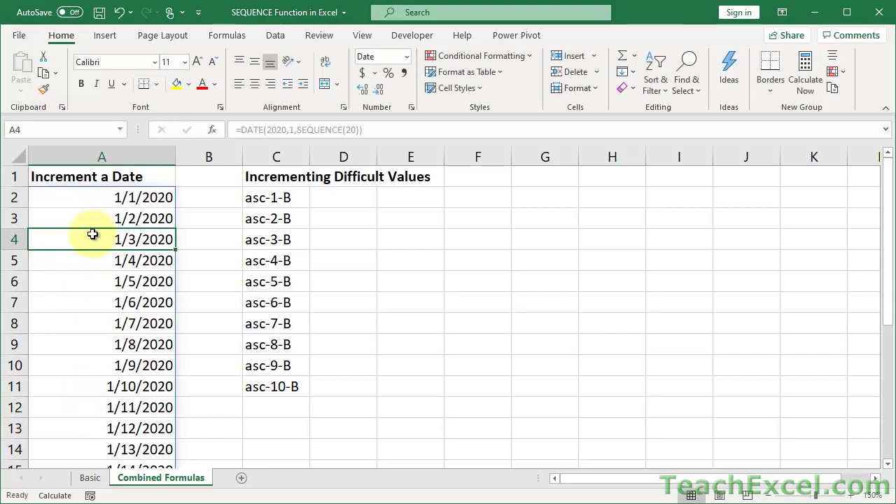
pyautogui.doubleClick(86, 219)
pyautogui.press('Escape')
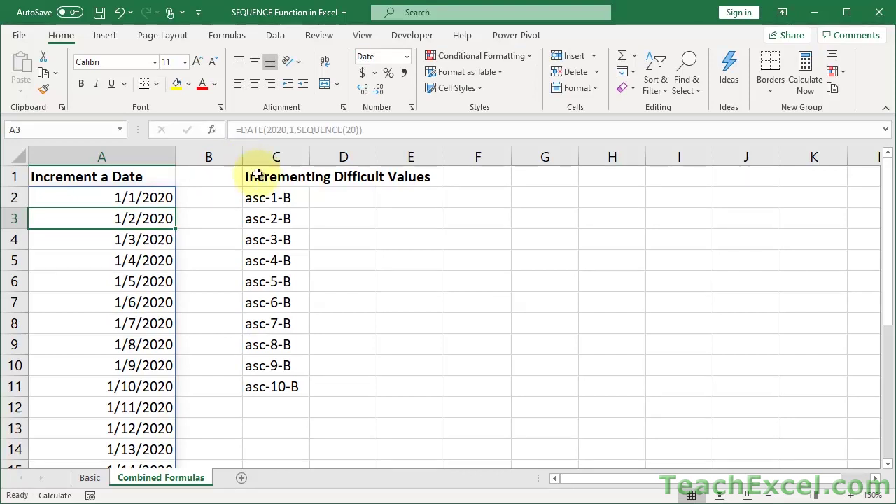
# - Move the Incrementing Difficult Values heading and its formula from C1:C2 to D1:D2 and widen column B
pyautogui.moveTo(274, 176); pyautogui.dragTo(320, 204)
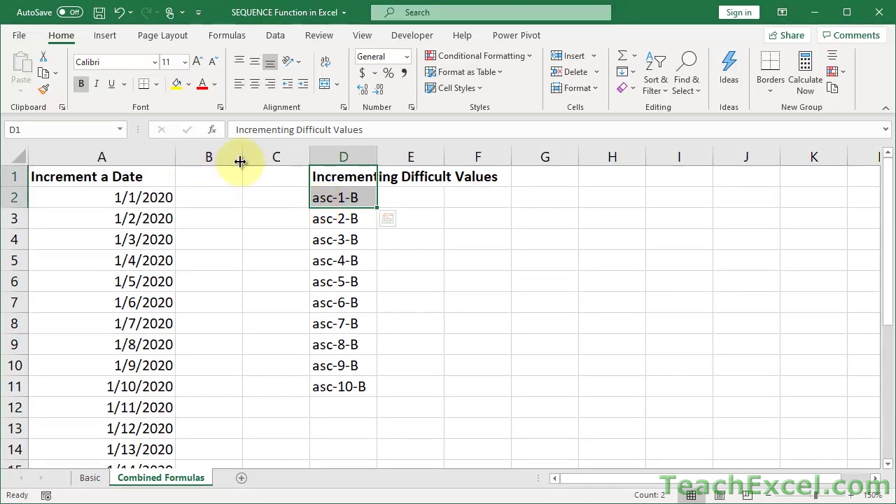
pyautogui.moveTo(240, 162); pyautogui.dragTo(264, 164)
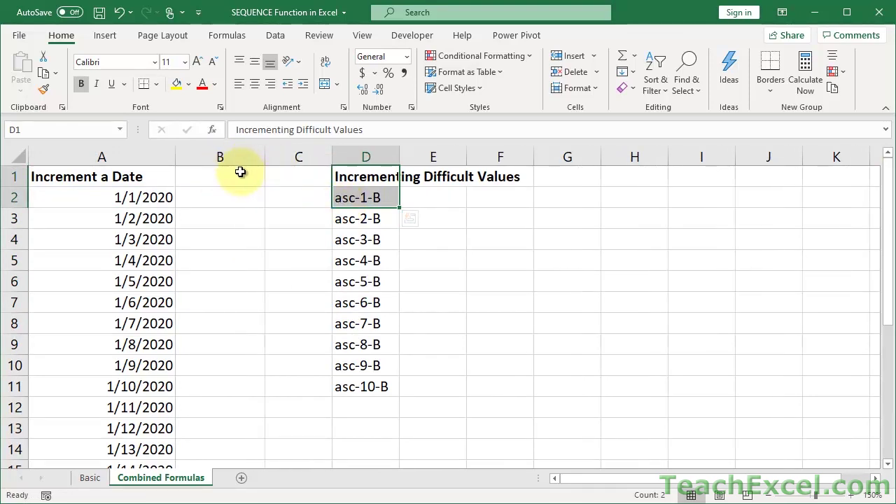
# - Enter =DATE(2020,1,SEQUENCE(5)) in B2 to list five consecutive dates starting on January 1, 2020
pyautogui.click(236, 196)
pyautogui.write('=dat')
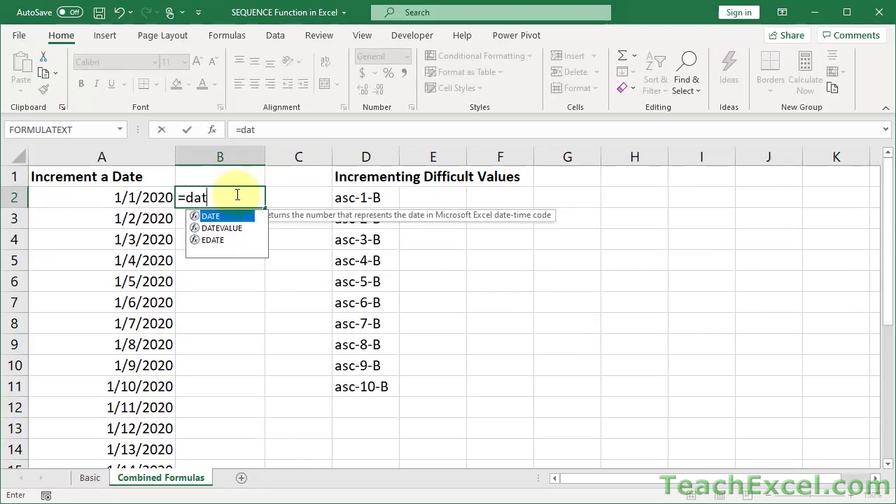
pyautogui.write('e')
pyautogui.press('Tab')
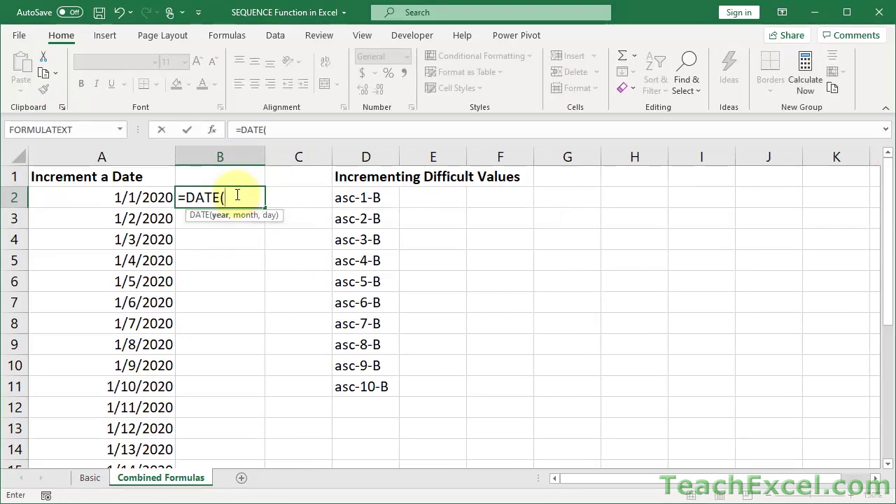
pyautogui.write('2020')
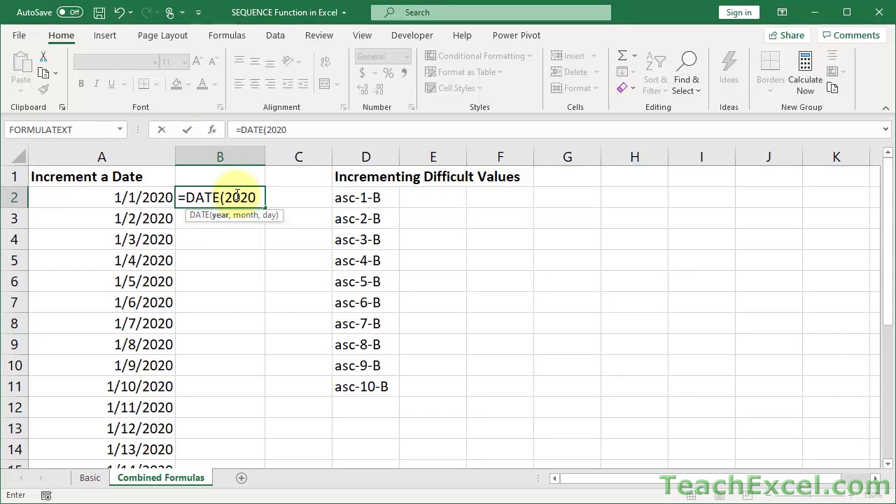
pyautogui.write(',1,se')
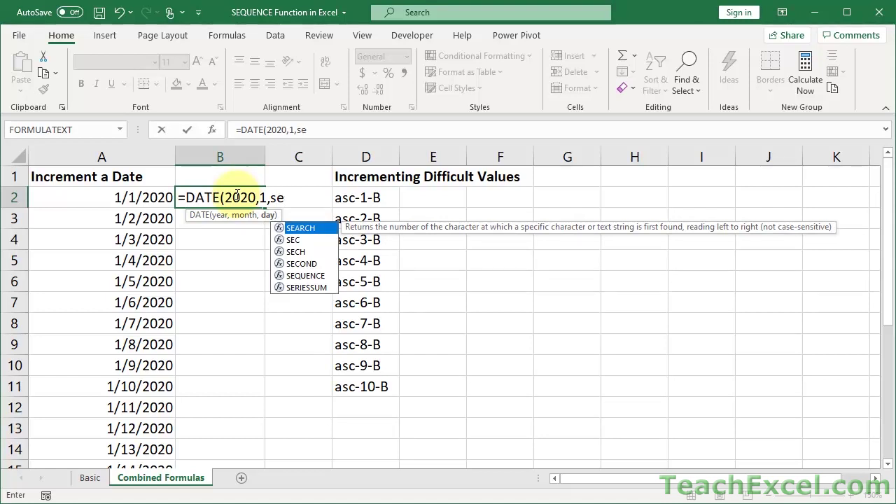
pyautogui.write('q')
pyautogui.press('Tab')
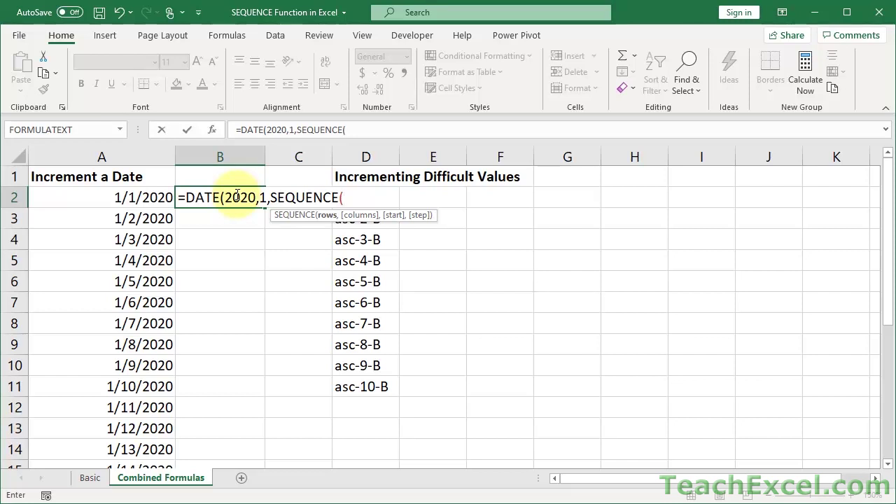
pyautogui.write('5))')
pyautogui.press('Return')
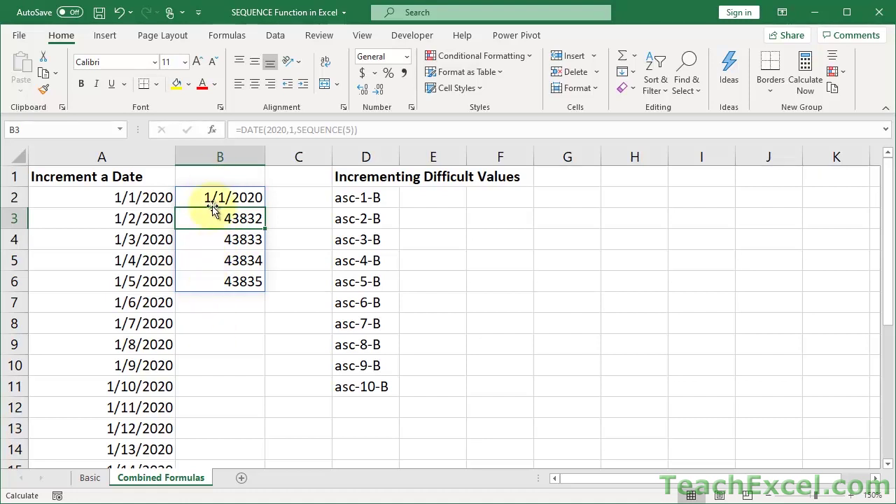
# - Format the spilled cells B3:B6 as Short Date
pyautogui.moveTo(213, 219); pyautogui.dragTo(210, 283)
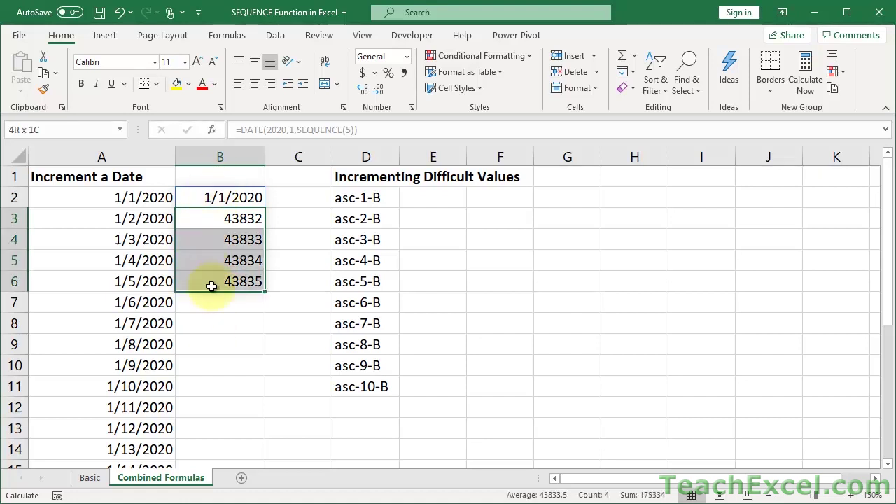
pyautogui.click(407, 57)
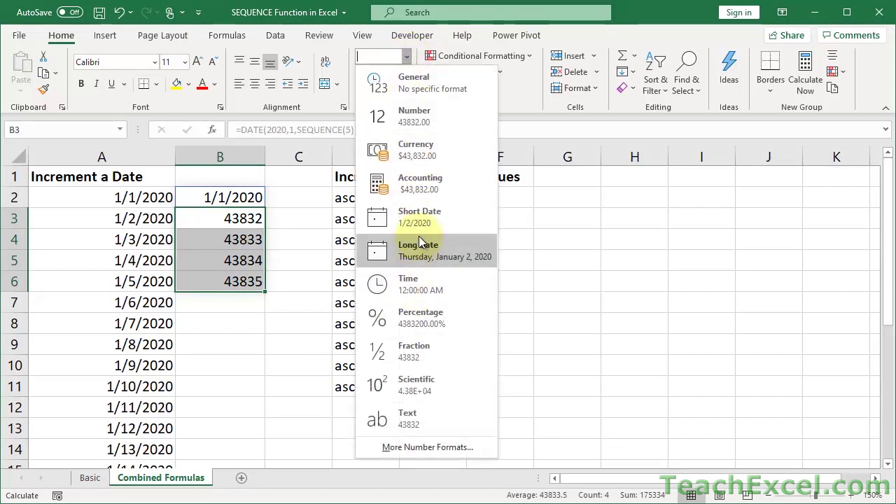
pyautogui.click(425, 212)
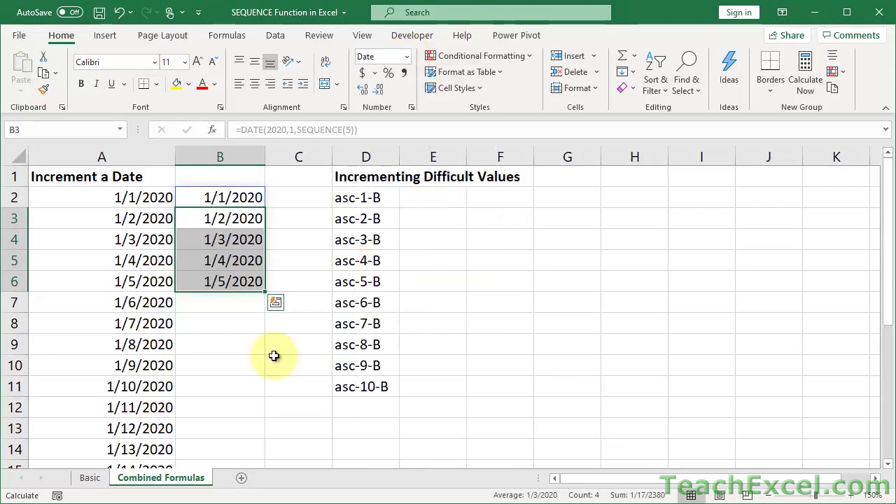
pyautogui.click(232, 297)
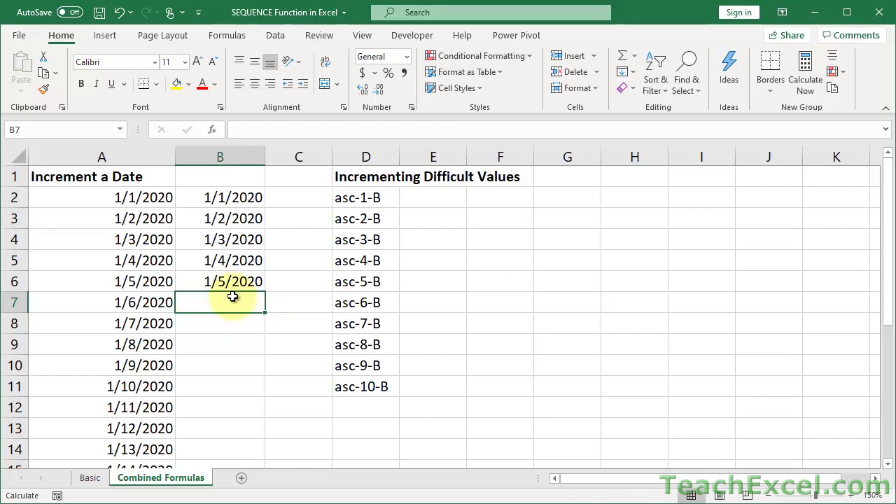
pyautogui.click(229, 238)
pyautogui.press('BackSpace')
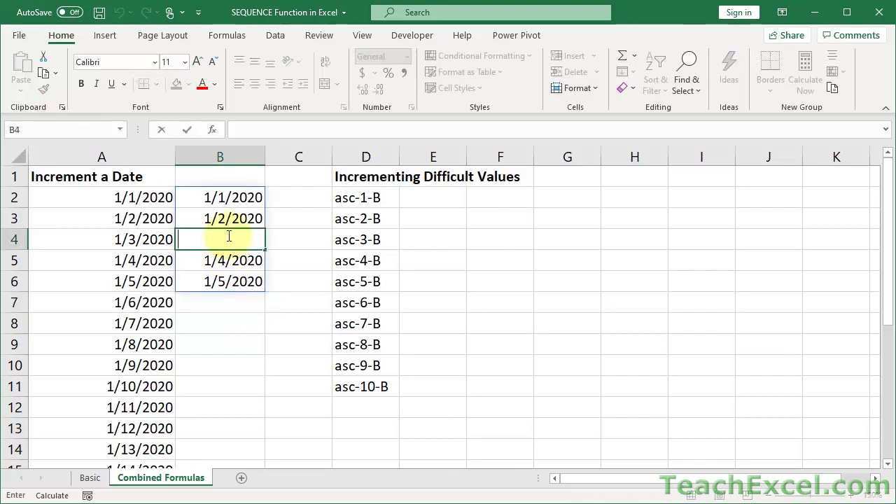
pyautogui.press('Escape')
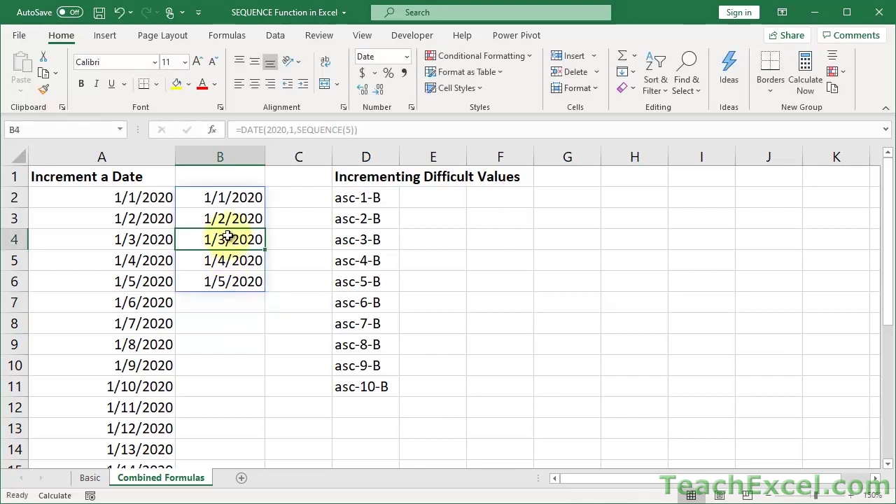
# - Evaluate the SEQUENCE(5) argument inside the B2 formula to examine its array, and leave the formula without saving the replacement
pyautogui.click(222, 200)
pyautogui.doubleClick(221, 199)
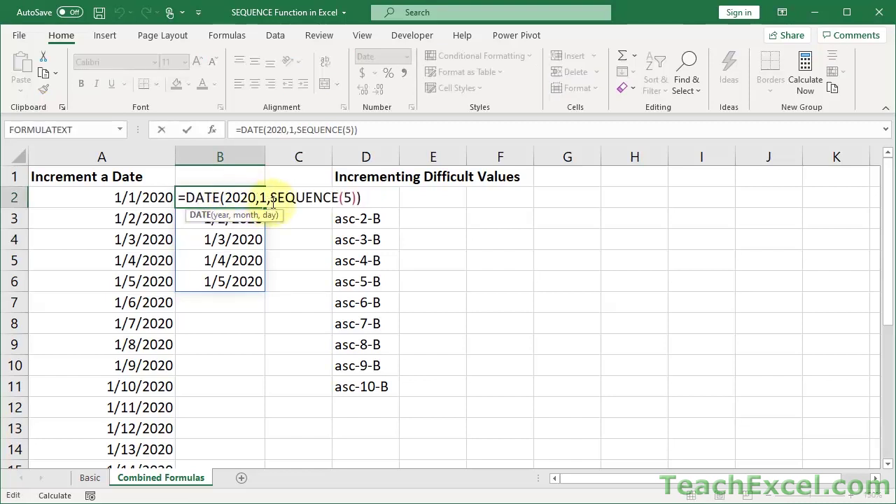
pyautogui.moveTo(273, 201); pyautogui.dragTo(357, 196)
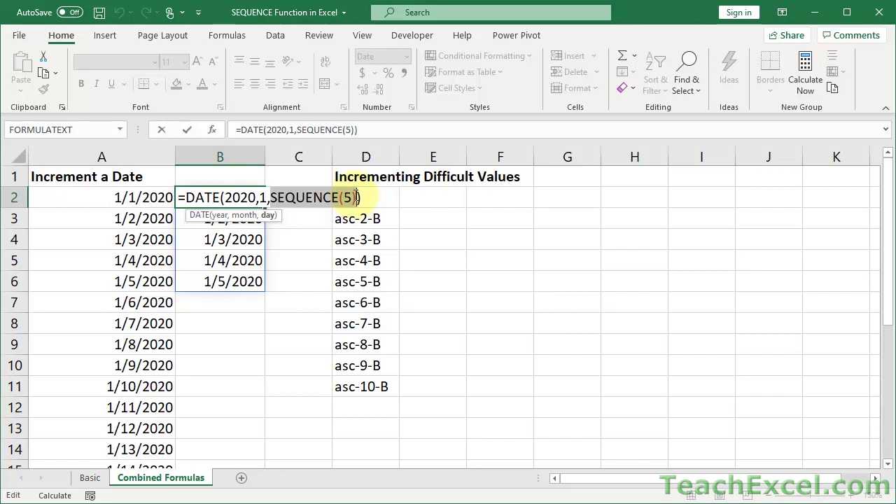
pyautogui.press('F9')
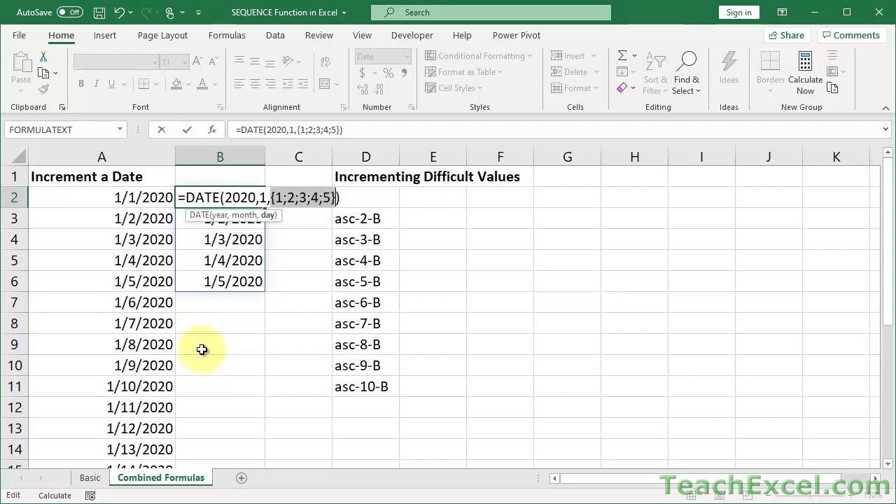
pyautogui.press('Escape')
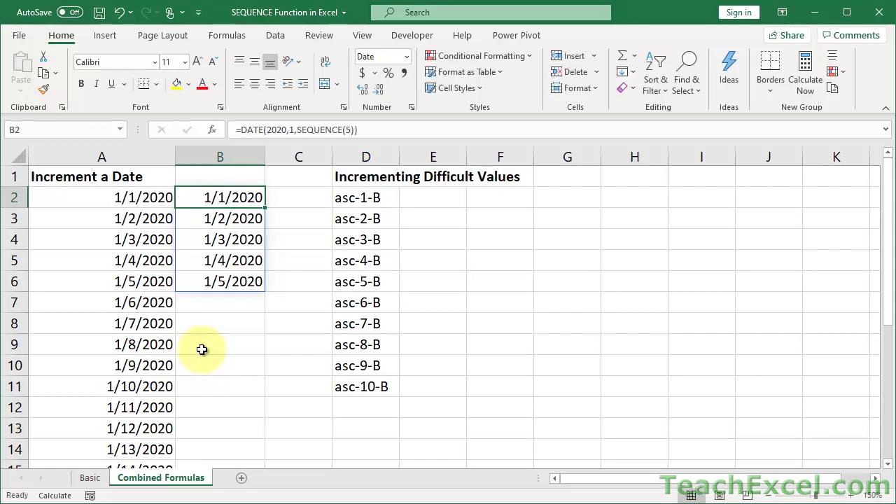
# - Replace SEQUENCE(5) in the B2 formula with its evaluated array {1;2;3;4;5}, check the formula and undo the replacement
pyautogui.doubleClick(216, 199)
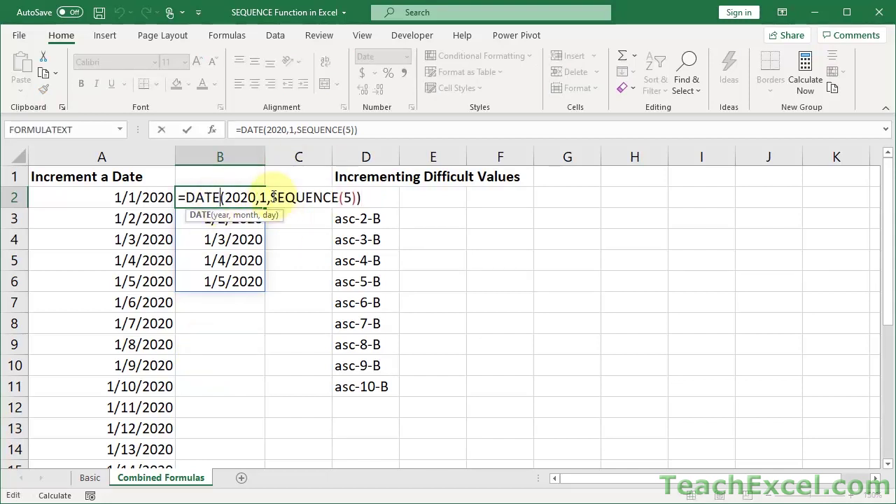
pyautogui.moveTo(271, 198); pyautogui.dragTo(359, 201)
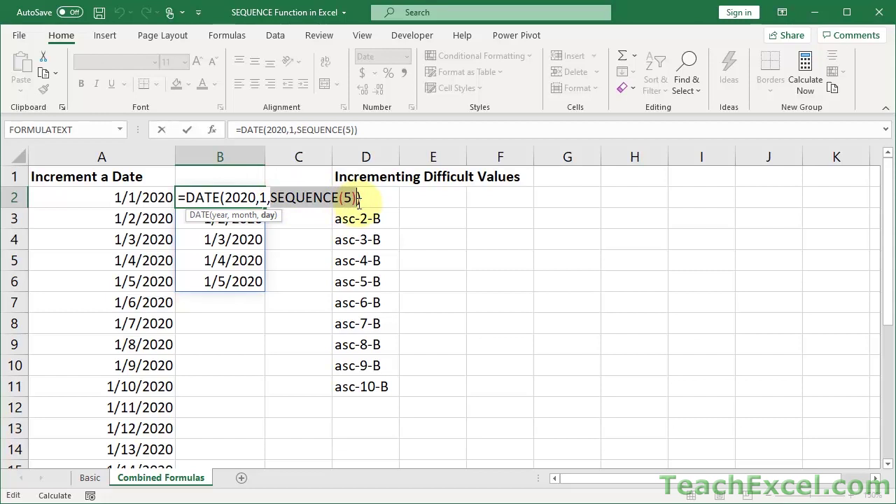
pyautogui.press('F9')
pyautogui.press('Return')
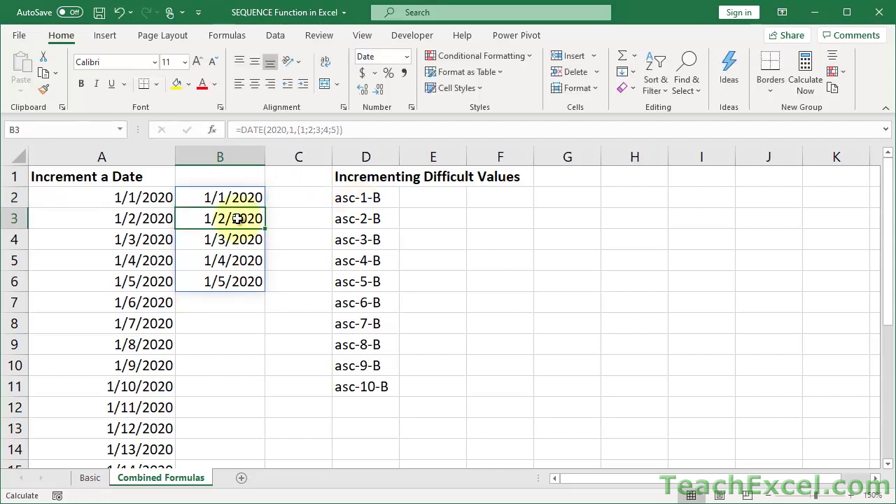
pyautogui.doubleClick(228, 199)
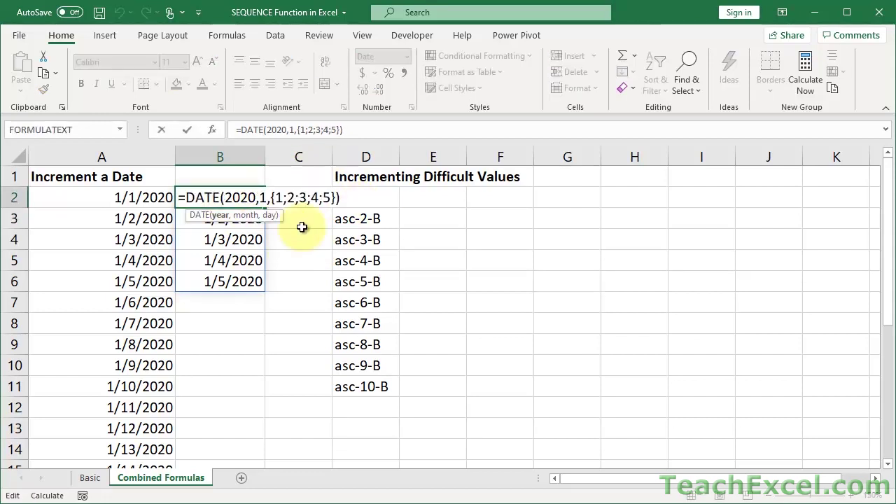
pyautogui.press('Escape')
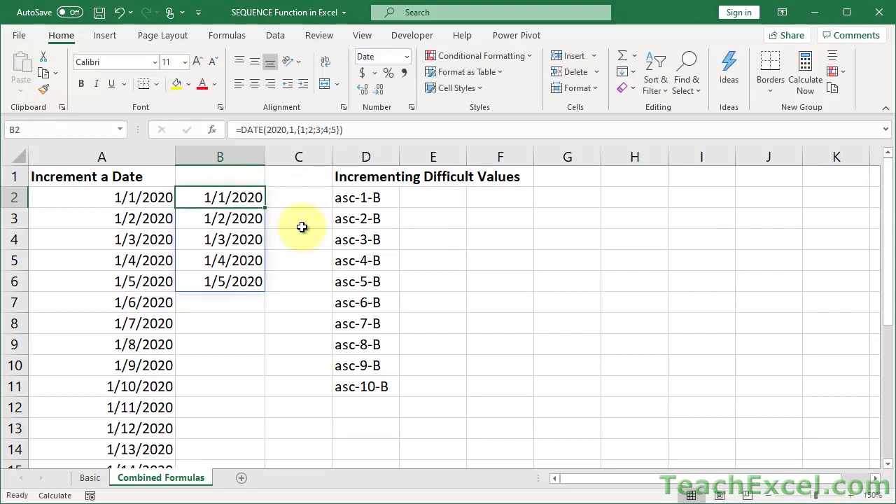
pyautogui.hotkey('ctrl', 'z')
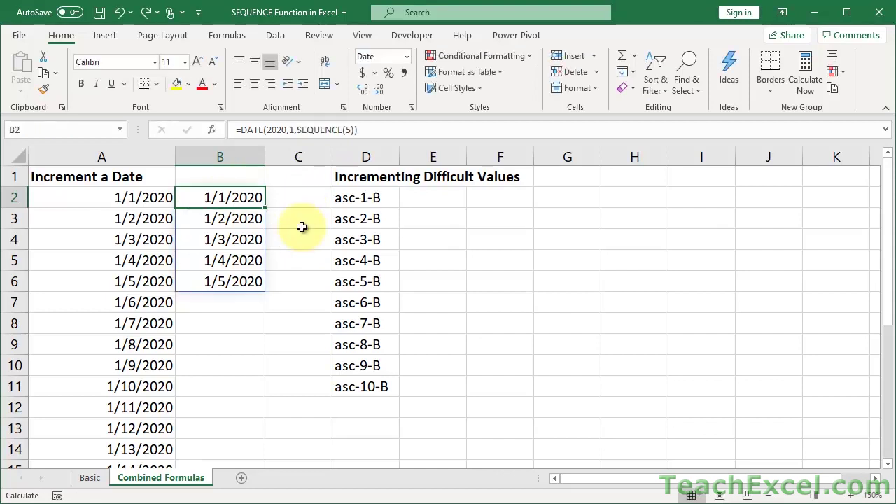
# - Change the SEQUENCE arguments in the B2 date formula to 3 rows, start 10 and step 2, leaving columns blank
pyautogui.doubleClick(240, 198)
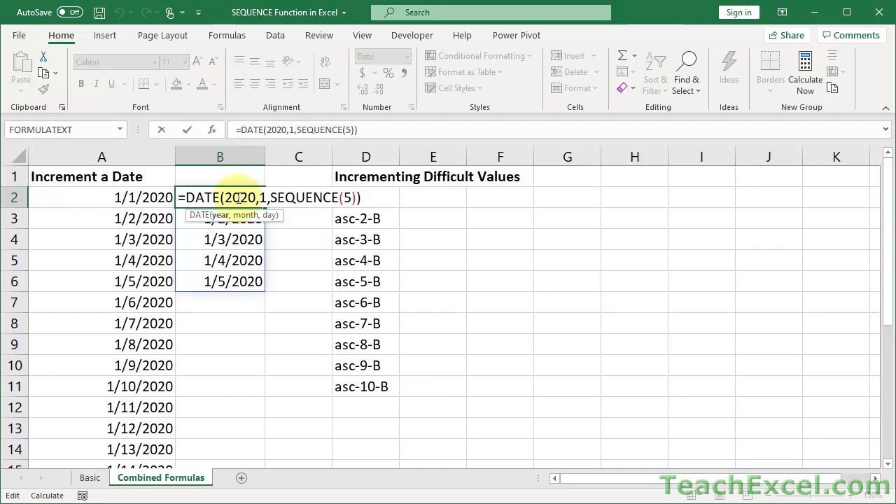
pyautogui.press('Escape')
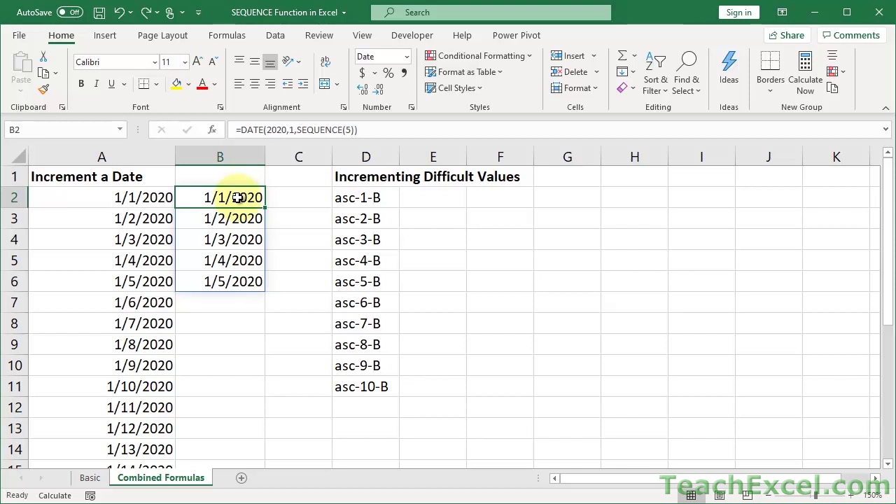
pyautogui.doubleClick(238, 198)
pyautogui.click(350, 198)
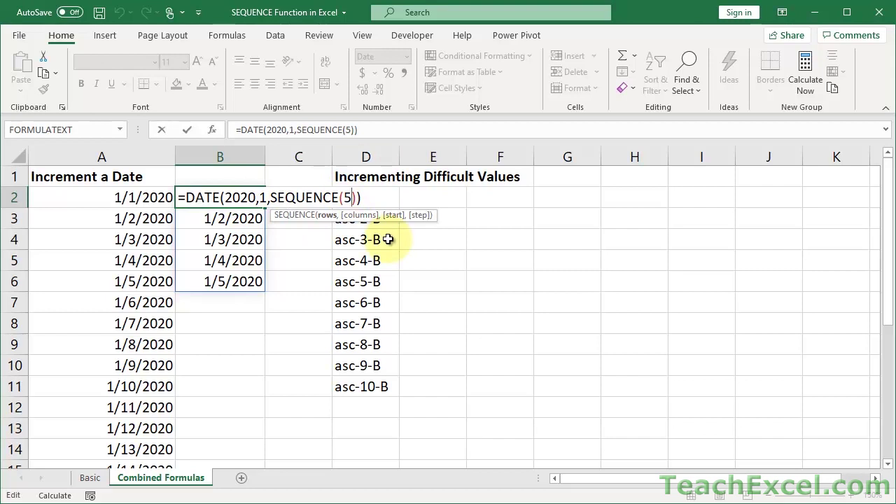
pyautogui.write(',,')
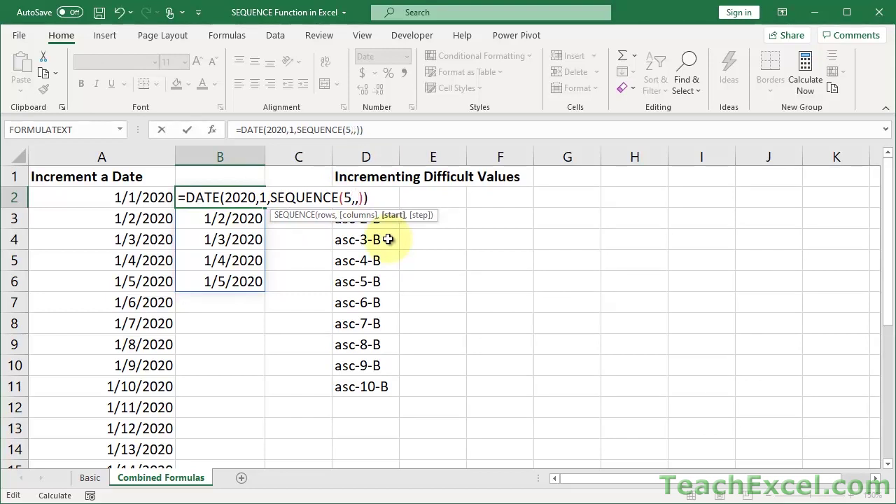
pyautogui.write('10')
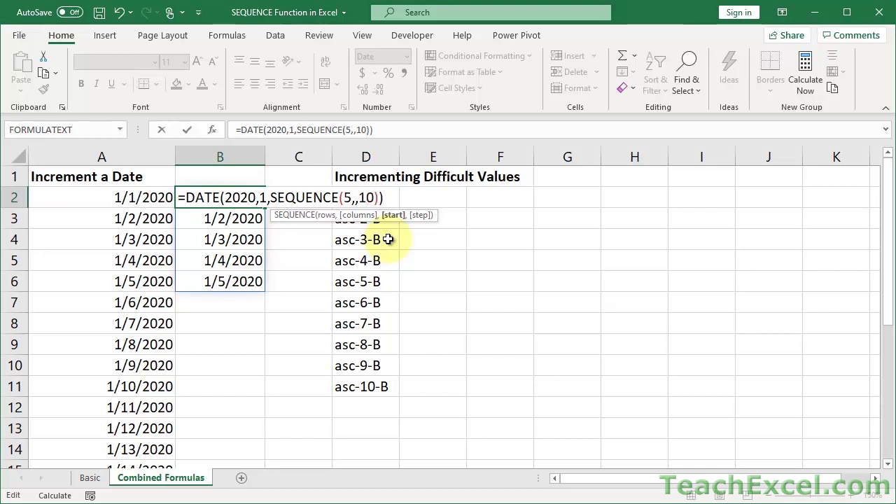
pyautogui.write(',')
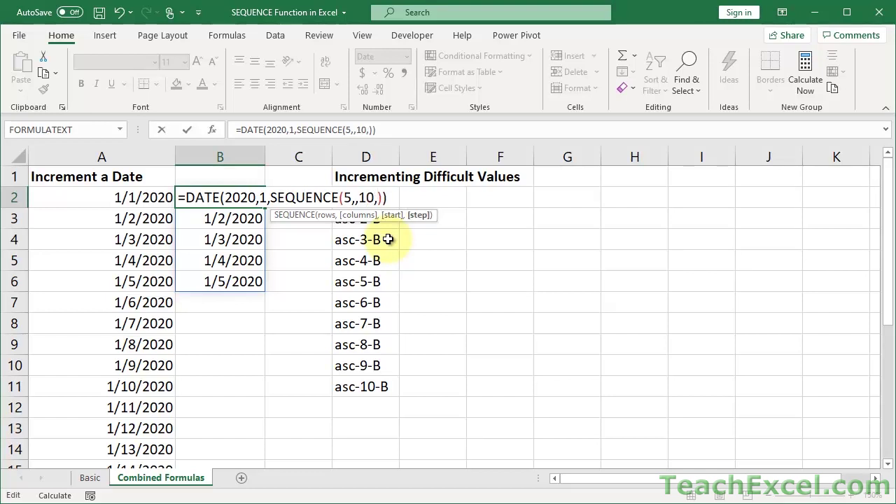
pyautogui.write('2')
pyautogui.click(350, 198)
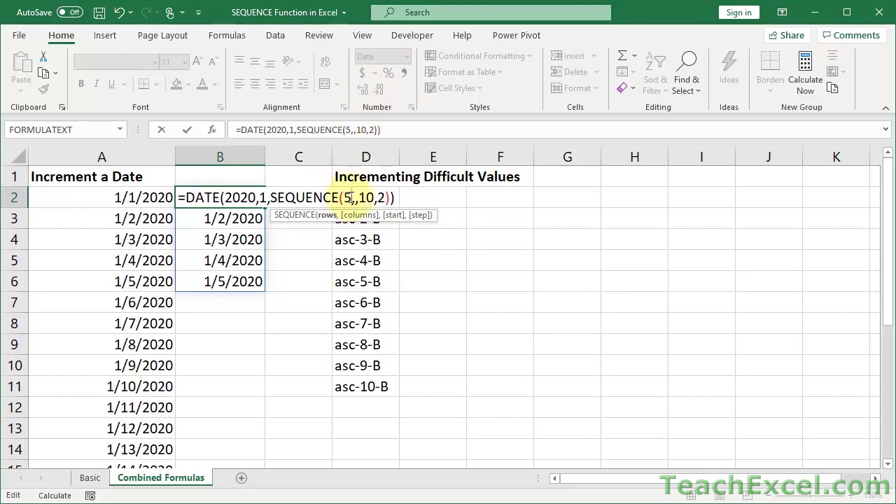
pyautogui.press('BackSpace')
pyautogui.write('3')
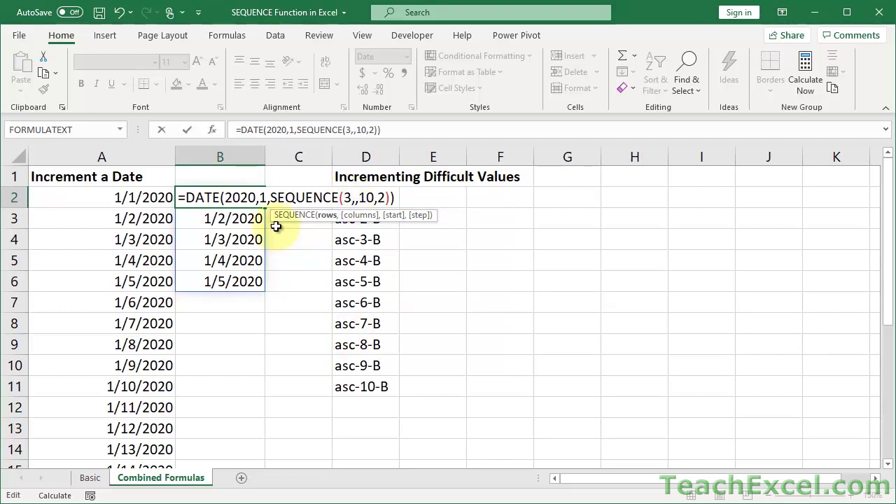
# - Evaluate SEQUENCE(3,,10,2) inside the B2 formula to examine its array, restore the function and commit the formula
pyautogui.moveTo(270, 199); pyautogui.dragTo(392, 199)
pyautogui.press('F9')
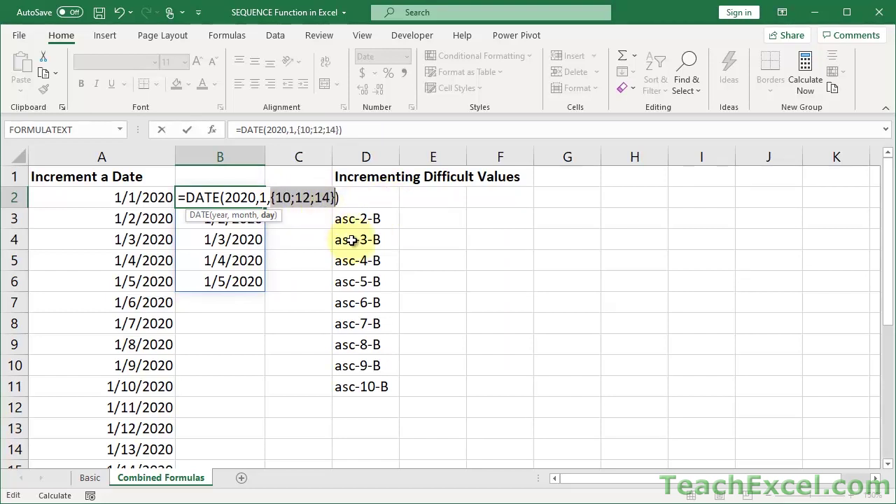
pyautogui.hotkey('ctrl', 'z')
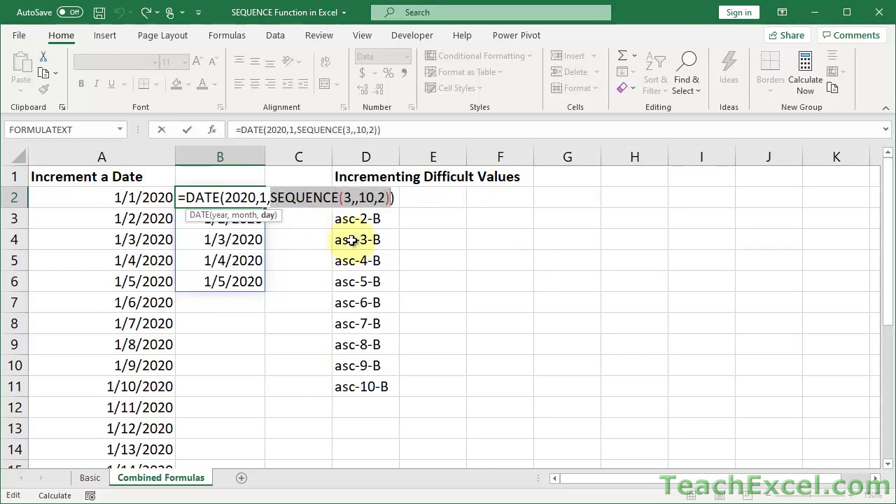
pyautogui.press('Return')
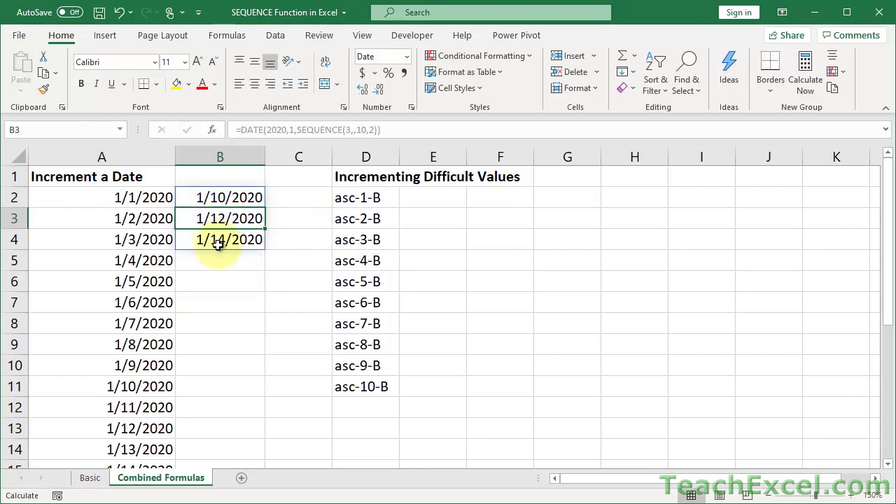
# - Enter the heading Date 2.0 in B1 and make it bold
pyautogui.click(196, 175)
pyautogui.write('Da')
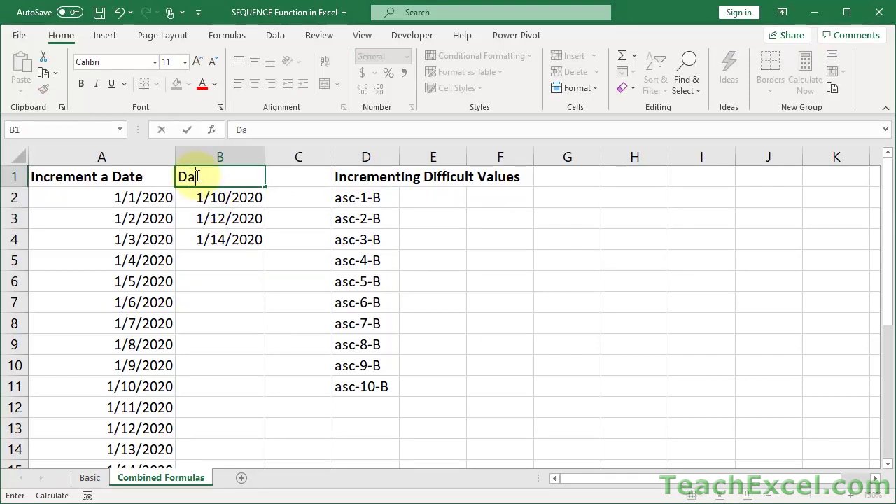
pyautogui.write('te 2.0')
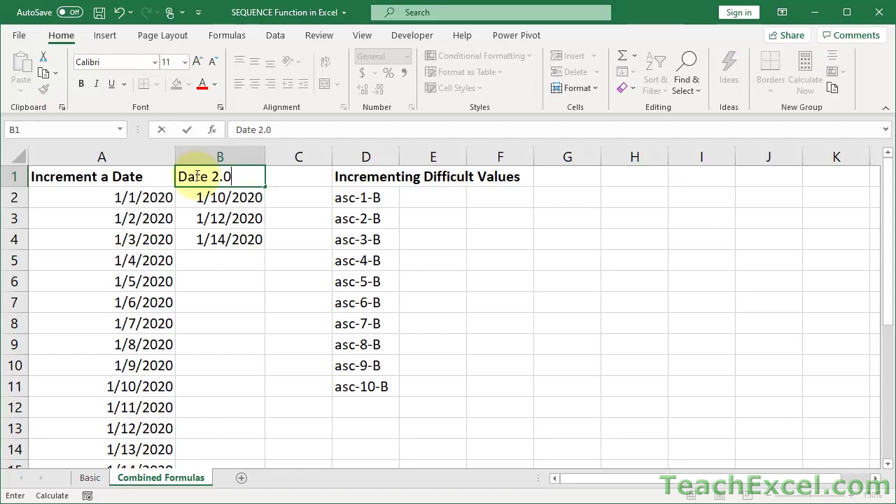
pyautogui.hotkey('ctrl', 'Return')
pyautogui.hotkey('ctrl', 'b')
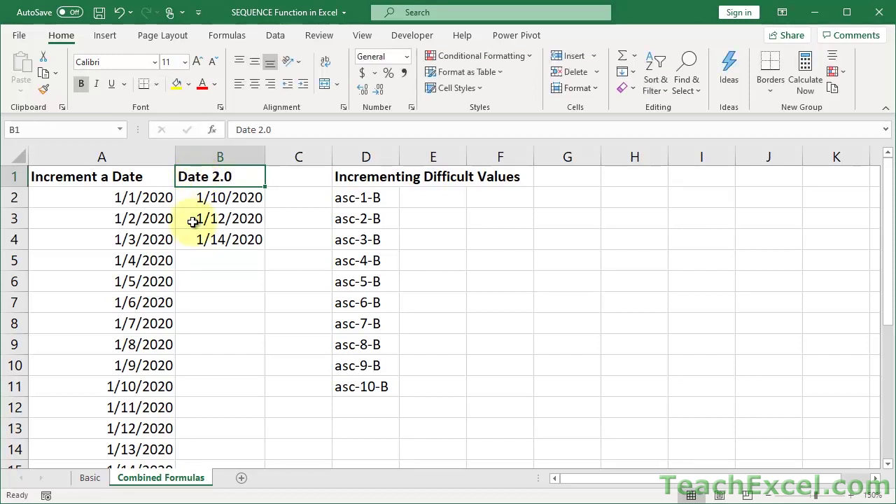
# - Examine the Date with Formatting formula in A25, including its TEXT function, DATE value and YEAR(TODAY()) argument
pyautogui.scroll(-3, 192, 222)
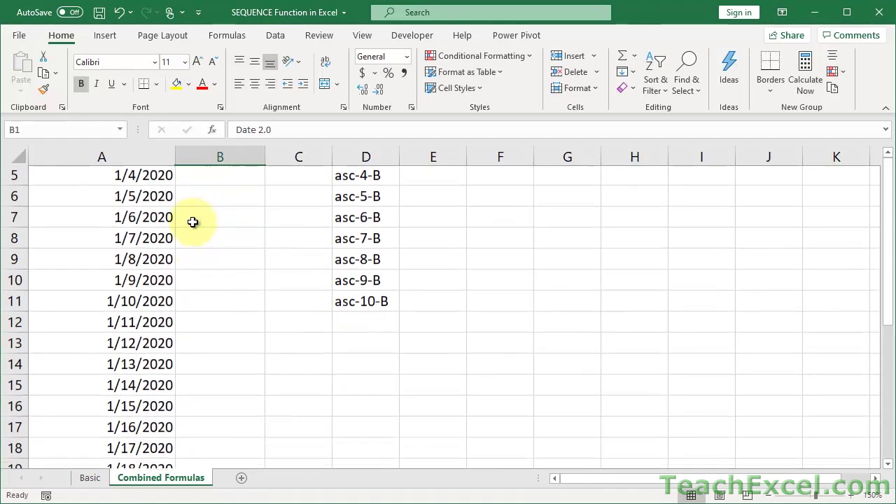
pyautogui.scroll(-3, 192, 222)
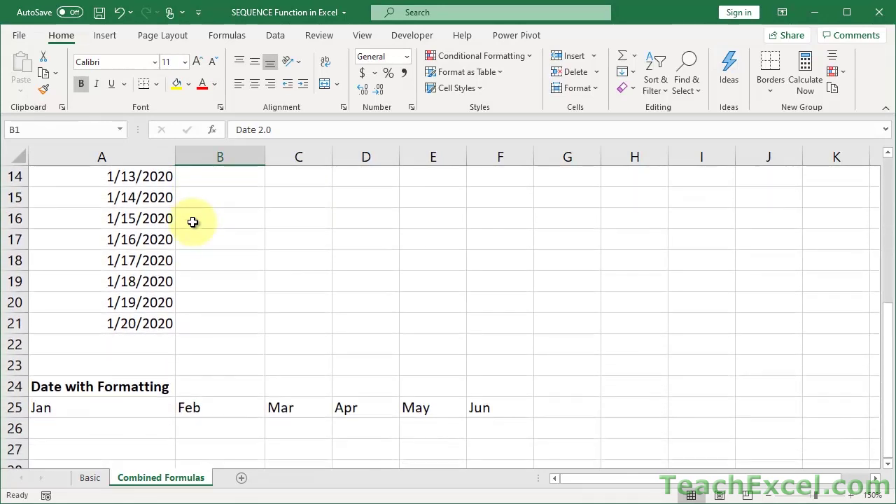
pyautogui.scroll(-1, 193, 222)
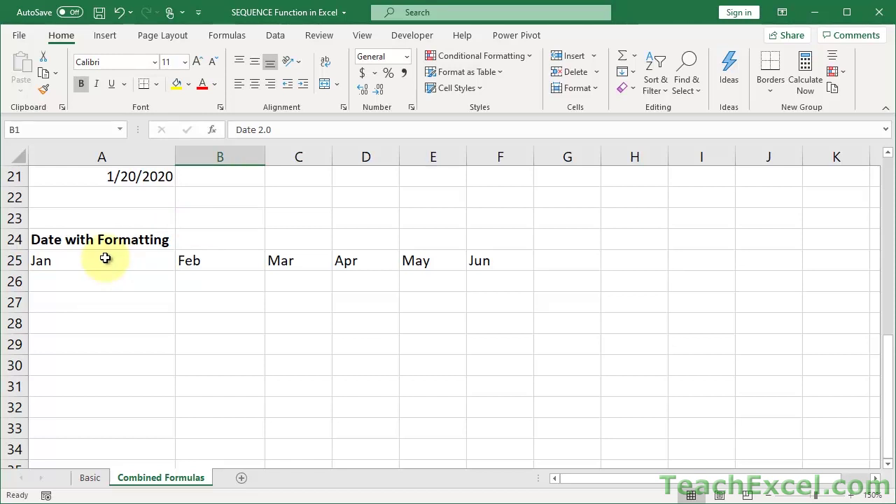
pyautogui.moveTo(105, 259); pyautogui.dragTo(487, 265)
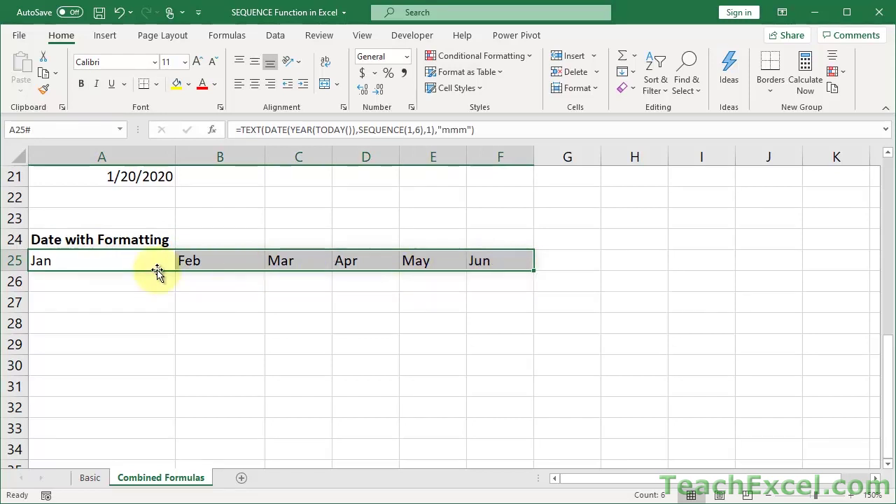
pyautogui.doubleClick(124, 255)
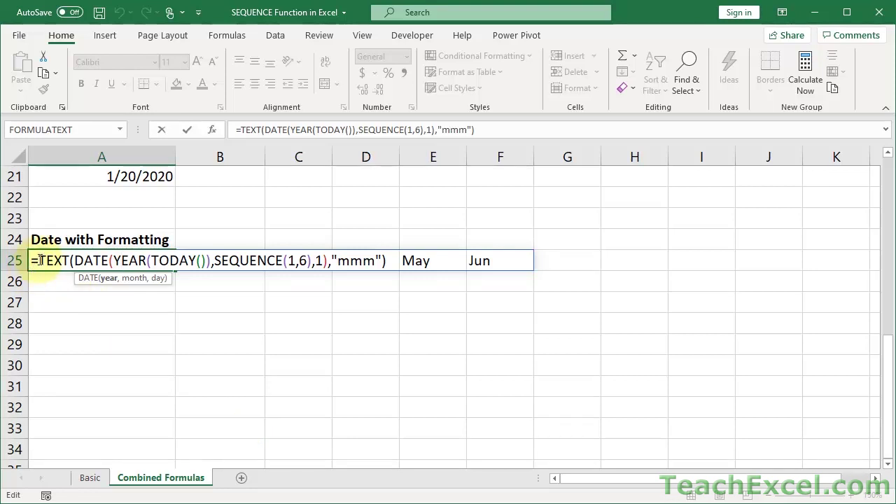
pyautogui.doubleClick(63, 260)
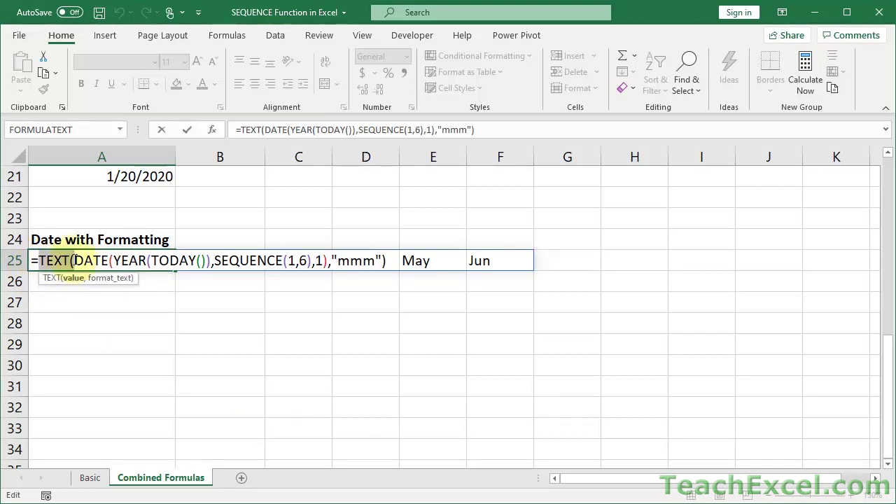
pyautogui.moveTo(74, 260); pyautogui.dragTo(330, 261)
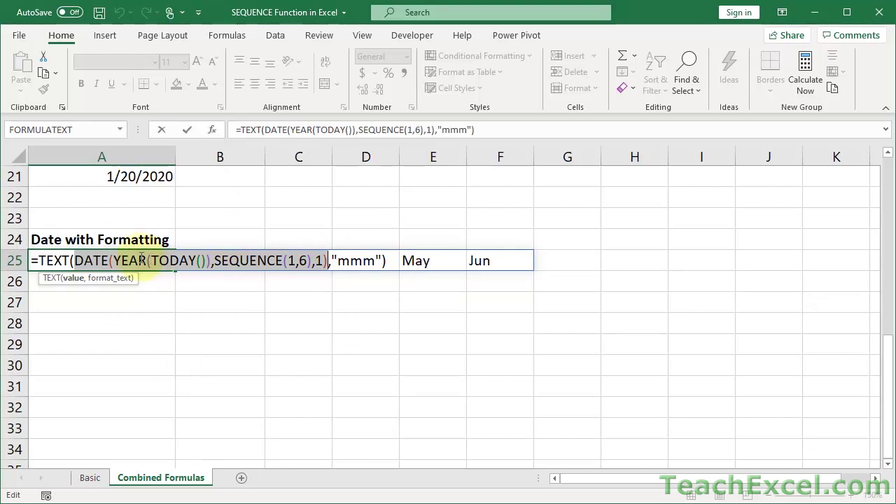
pyautogui.click(114, 262)
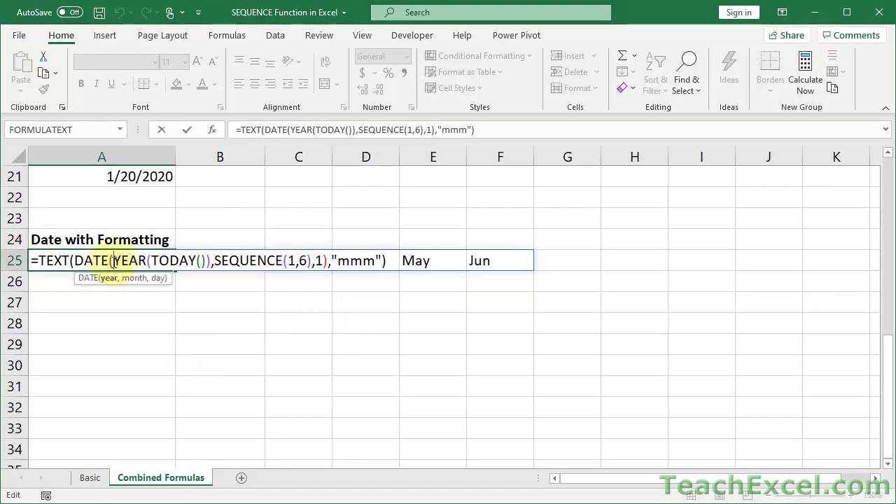
pyautogui.moveTo(115, 261); pyautogui.dragTo(212, 260)
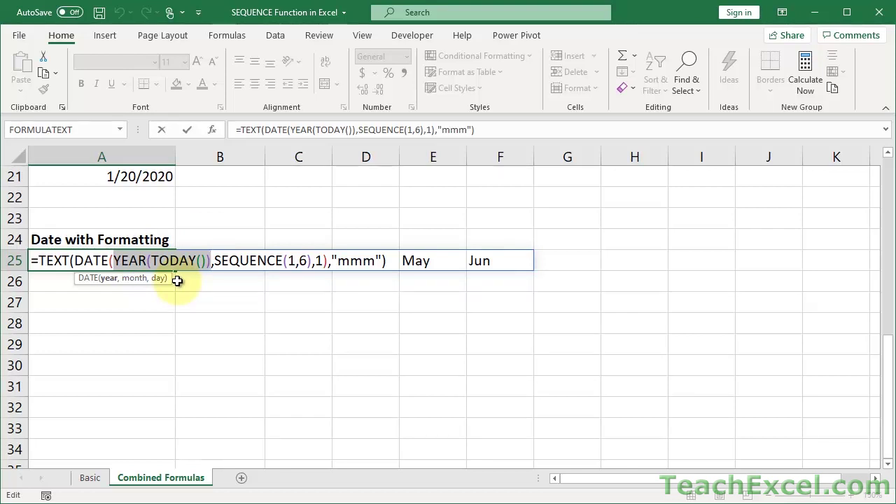
# - Evaluate the SEQUENCE(1,6) month argument inside the A25 formula to examine its array, and restore the original function
pyautogui.click(217, 260)
pyautogui.moveTo(224, 258); pyautogui.dragTo(313, 269)
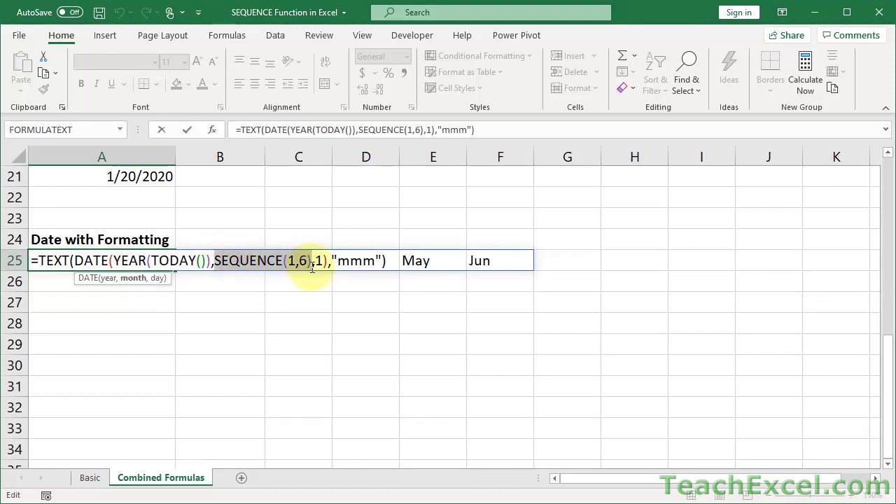
pyautogui.click(290, 261)
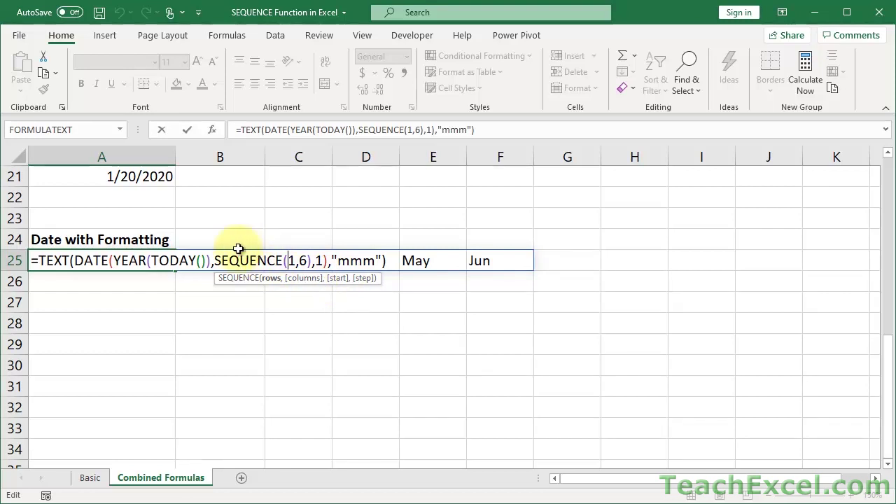
pyautogui.moveTo(214, 261); pyautogui.dragTo(312, 263)
pyautogui.hotkey('ctrl', 'c')
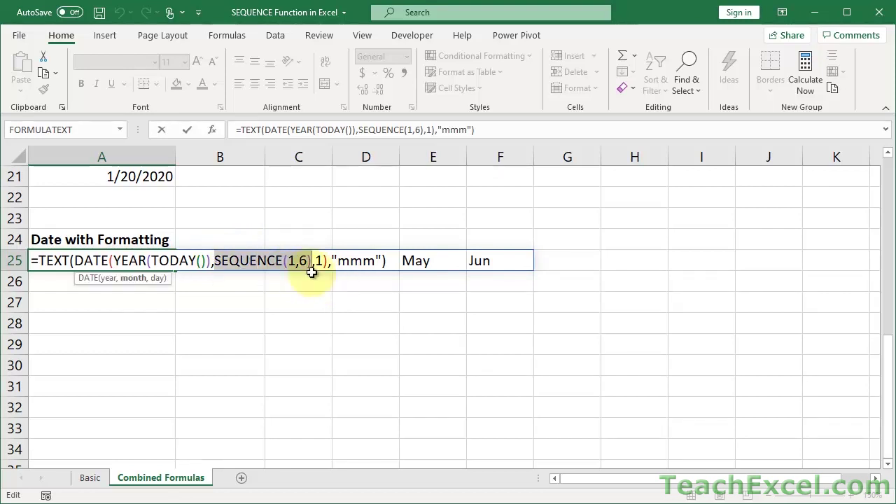
pyautogui.press('F9')
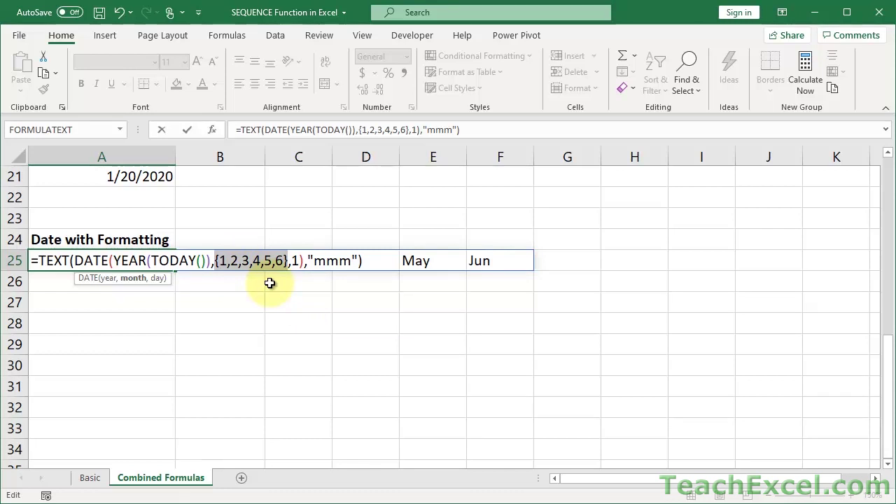
pyautogui.hotkey('ctrl', 'v')
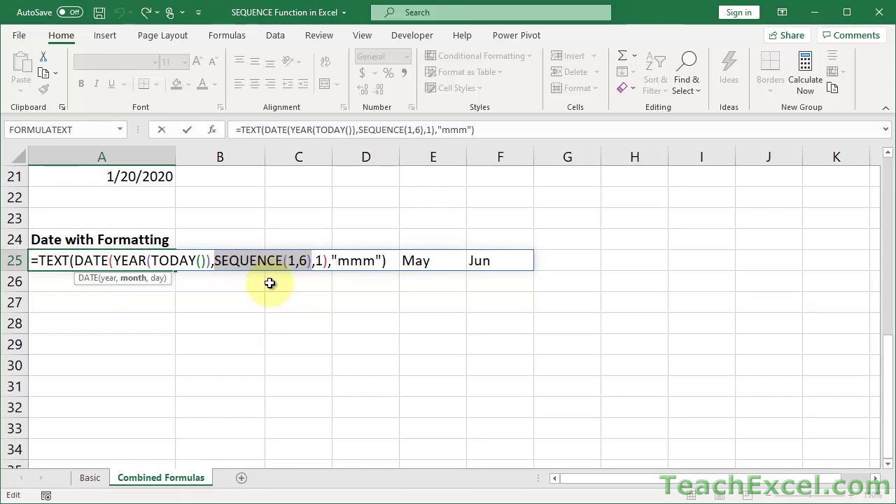
# - Examine the day argument and the "mmm" text format in the A25 formula, and commit the formula as it is
pyautogui.click(319, 260)
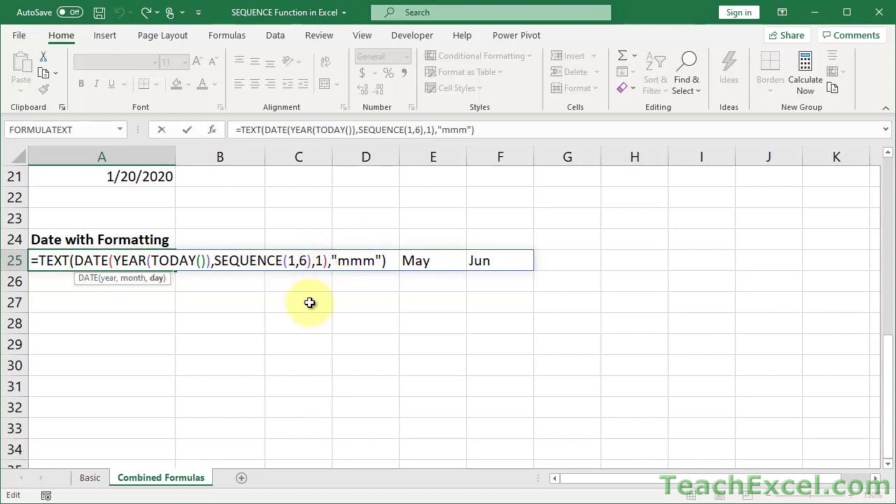
pyautogui.click(336, 260)
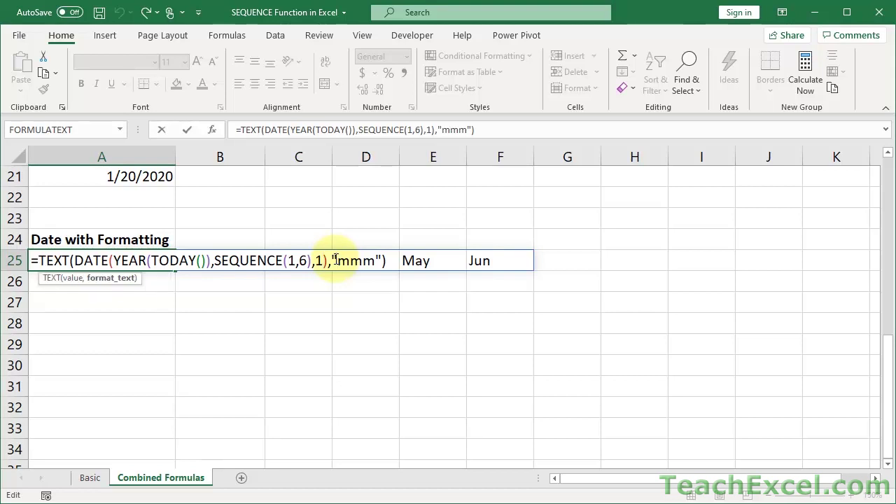
pyautogui.moveTo(336, 261); pyautogui.dragTo(376, 261)
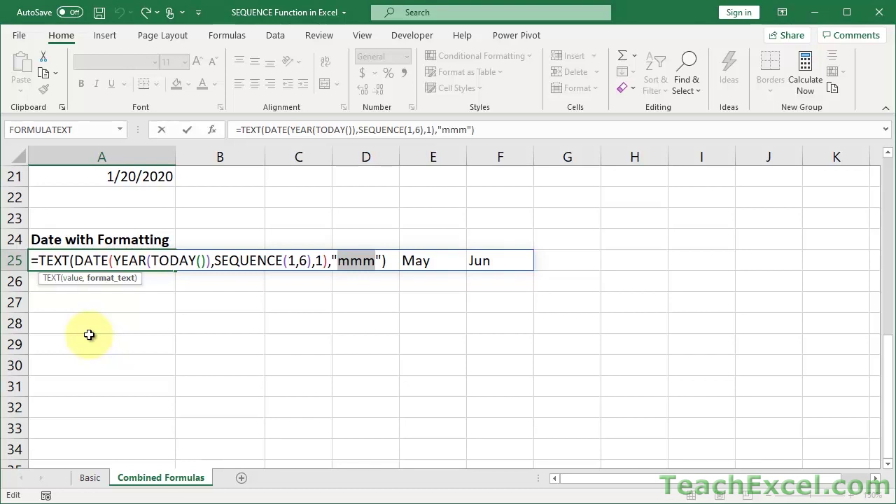
pyautogui.hotkey('ctrl', 'Return')
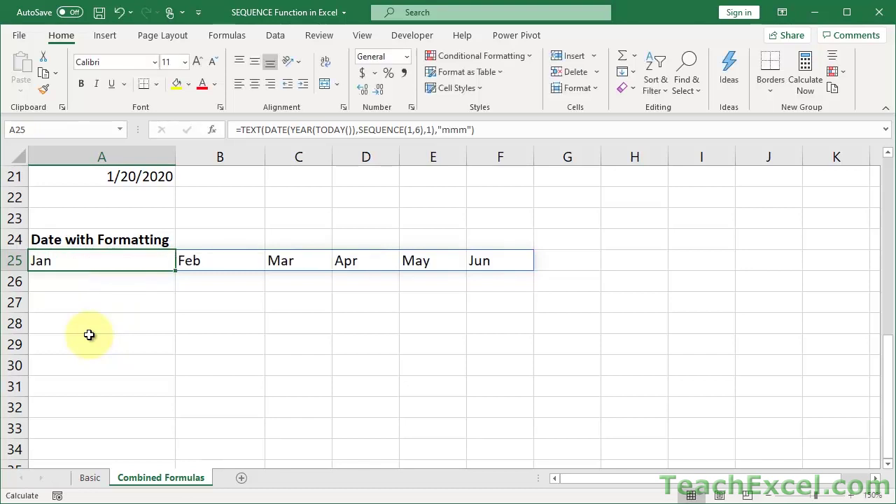
# - Inspect the spilled month cell B25 without editing it, and open the source formula in A25
pyautogui.click(200, 263)
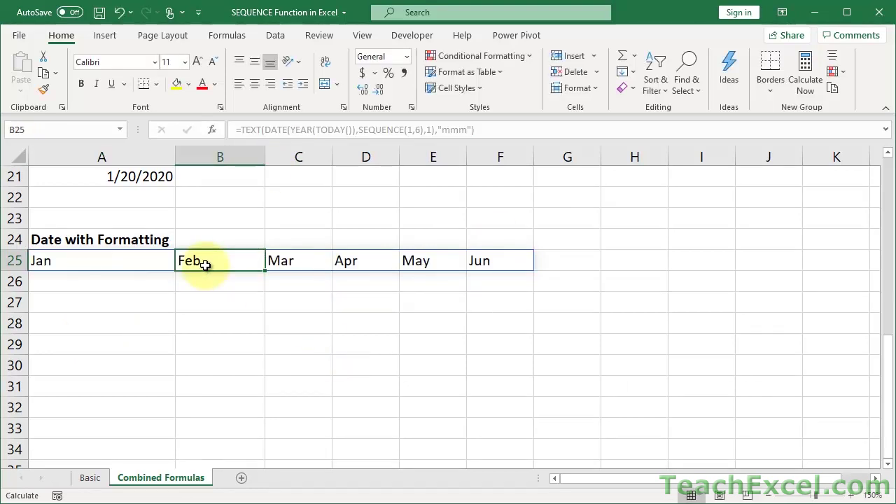
pyautogui.doubleClick(206, 264)
pyautogui.press('Escape')
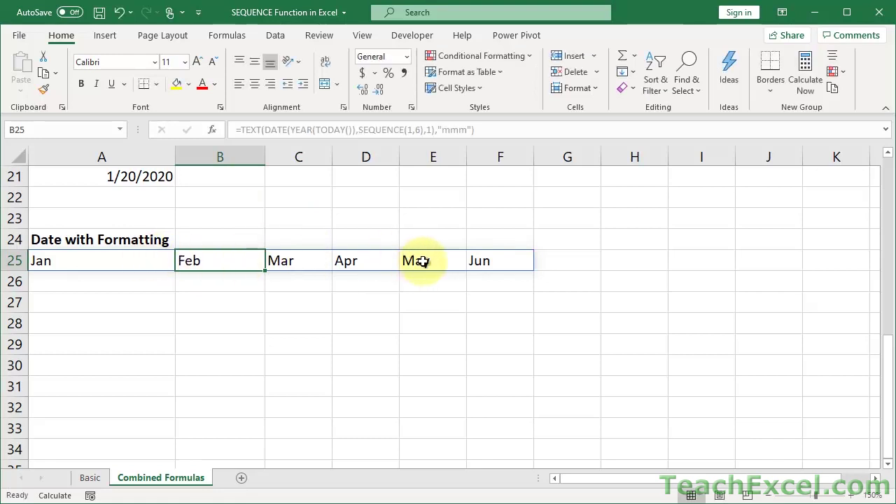
pyautogui.click(65, 260)
pyautogui.doubleClick(66, 259)
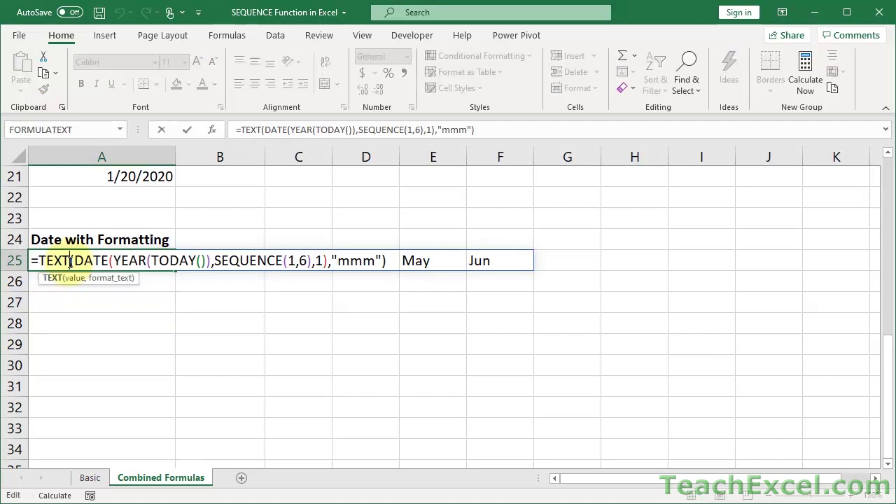
# - Evaluate the SEQUENCE(1,6) month argument within the A25 formula, and leave the formula in its original form
pyautogui.moveTo(213, 261); pyautogui.dragTo(310, 260)
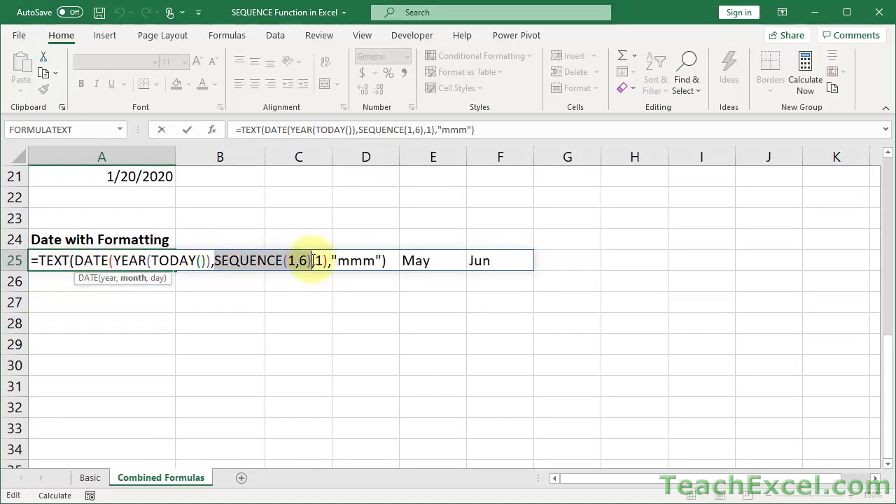
pyautogui.press('F9')
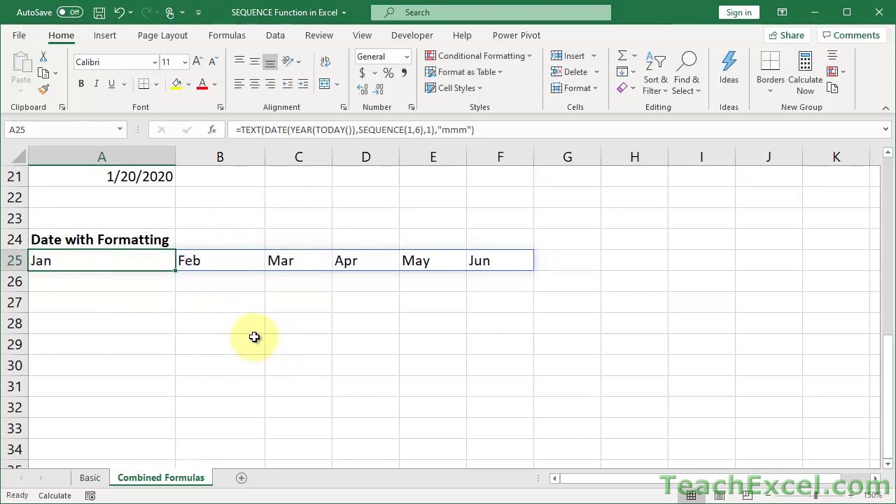
# - Evaluate the SEQUENCE(3,,10,2) day argument inside the Date 2.0 formula in B2, and restore the original function
pyautogui.scroll(7, 250, 336)
pyautogui.click(221, 199)
pyautogui.doubleClick(218, 197)
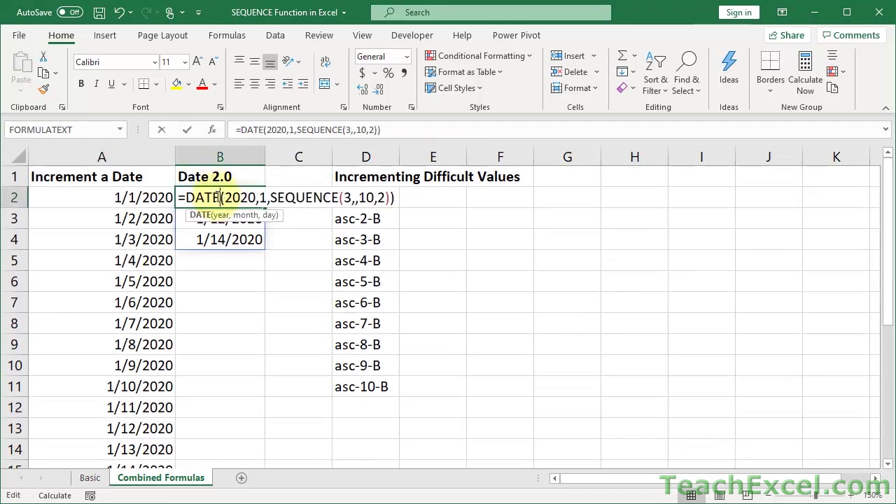
pyautogui.moveTo(270, 198); pyautogui.dragTo(391, 198)
pyautogui.press('F9')
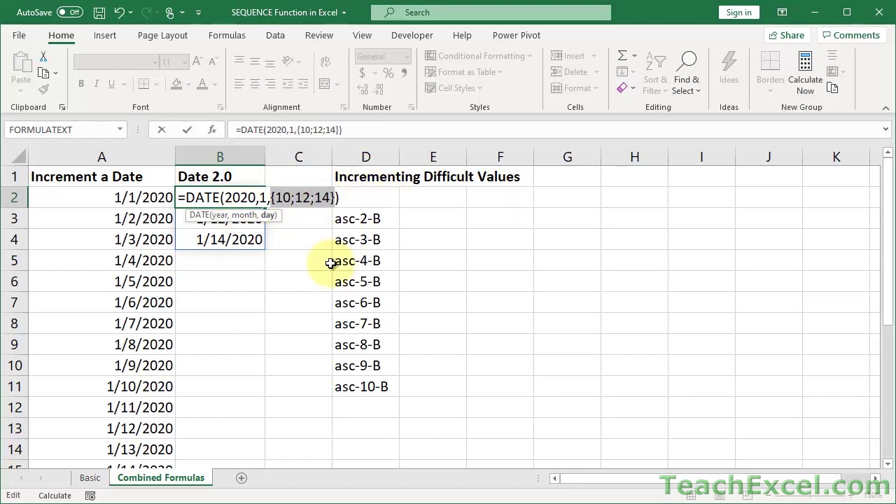
pyautogui.press('Escape')
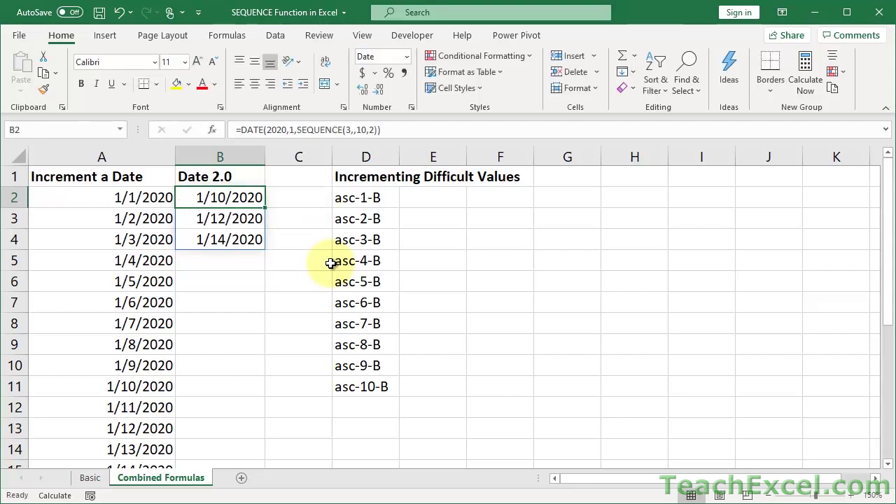
# - Evaluate SEQUENCE(10,10) in the Basic Table formula in C2 of the Basic sheet, and restore the original formula
pyautogui.click(91, 479)
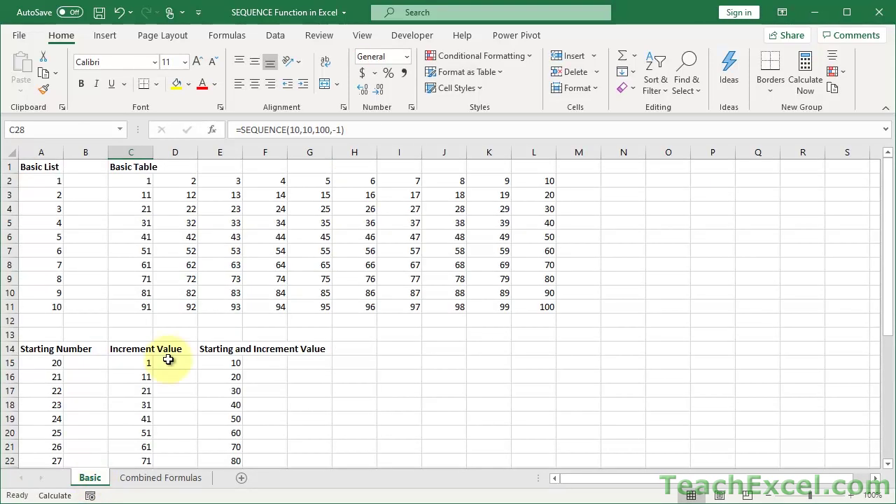
pyautogui.click(860, 494)
pyautogui.click(859, 493)
pyautogui.click(860, 494)
pyautogui.click(860, 494)
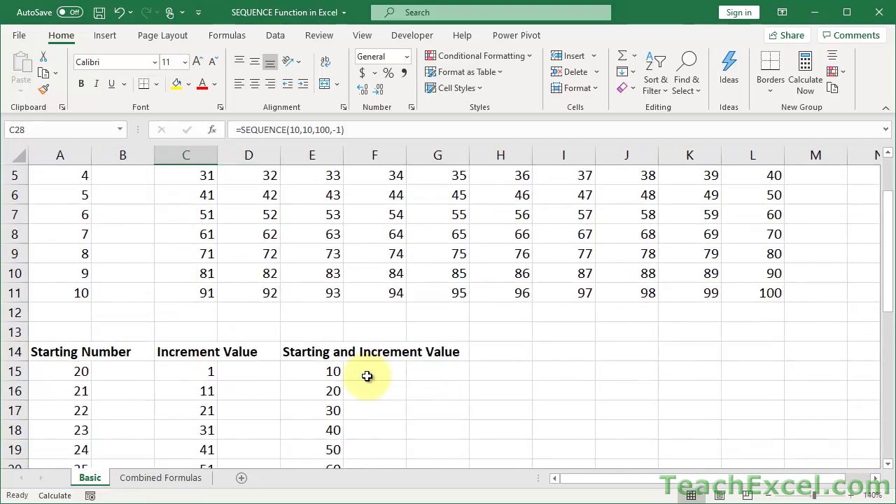
pyautogui.scroll(2, 367, 376)
pyautogui.doubleClick(180, 197)
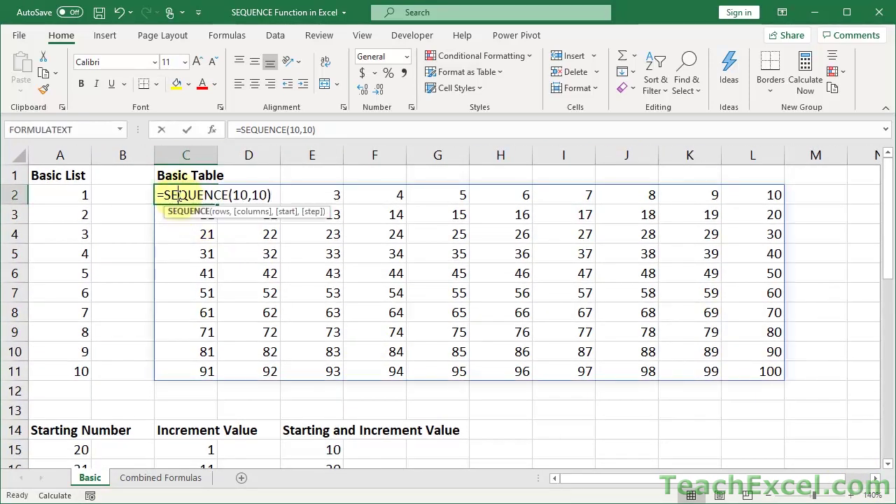
pyautogui.moveTo(163, 196); pyautogui.dragTo(289, 190)
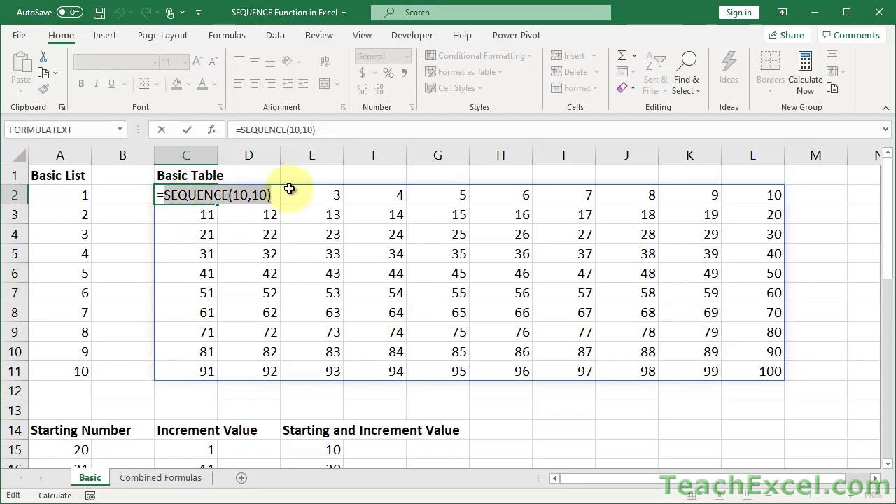
pyautogui.press('F9')
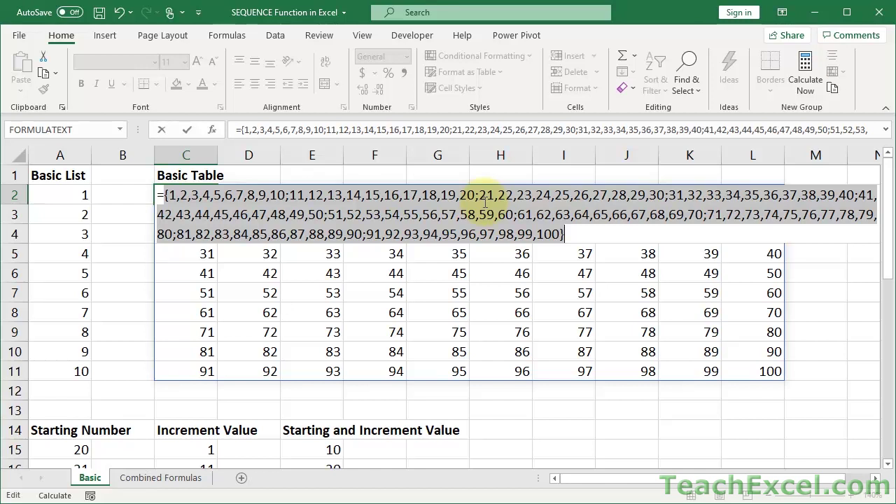
pyautogui.press('Escape')
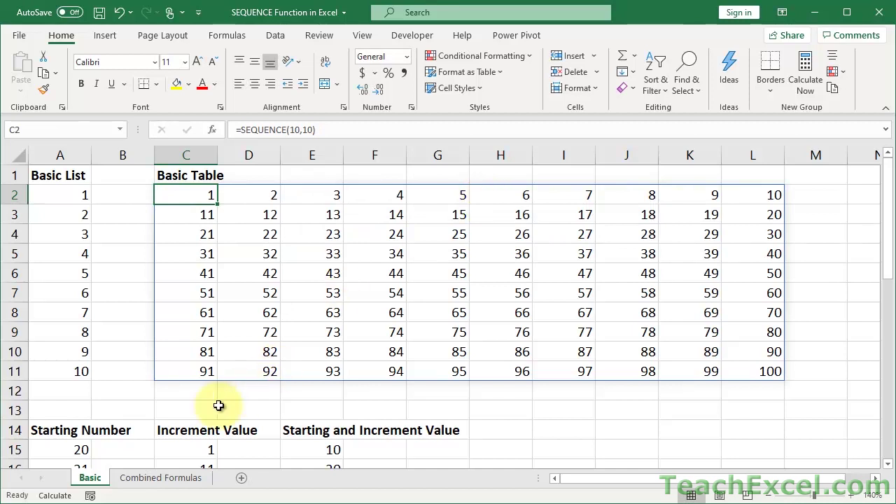
# - Inspect the Incrementing Difficult Values formula in D2 of the Combined Formulas sheet
pyautogui.click(160, 478)
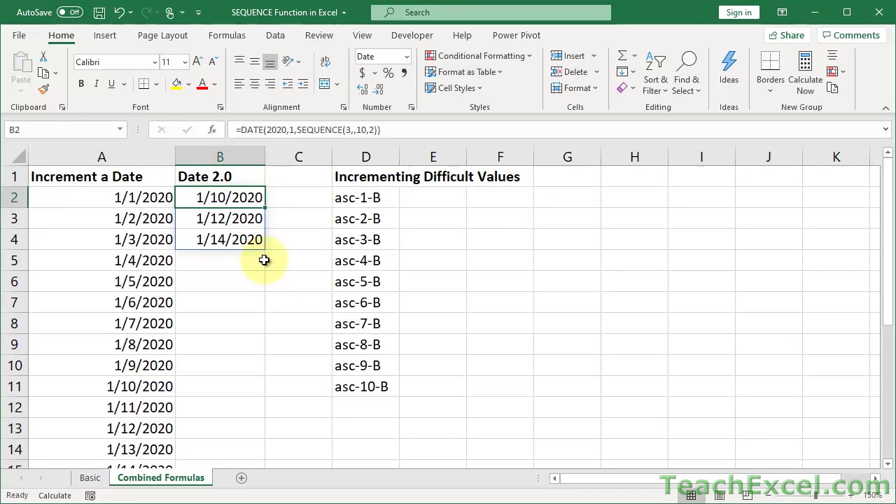
pyautogui.hscroll(2, 264, 260)
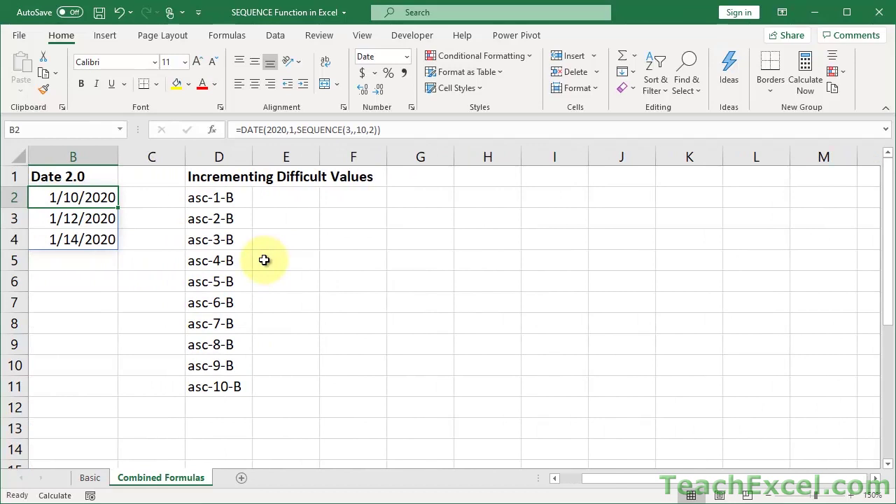
pyautogui.click(231, 202)
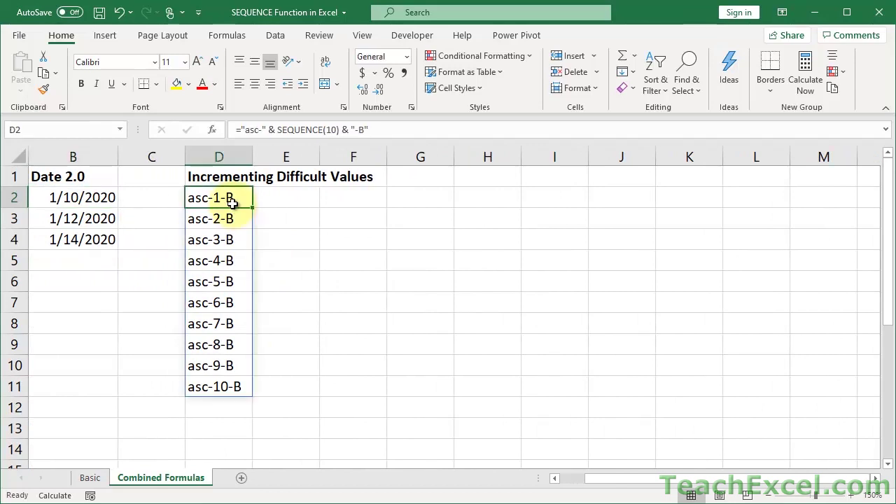
# - Enter the sample text abc-1-B in F2
pyautogui.click(338, 197)
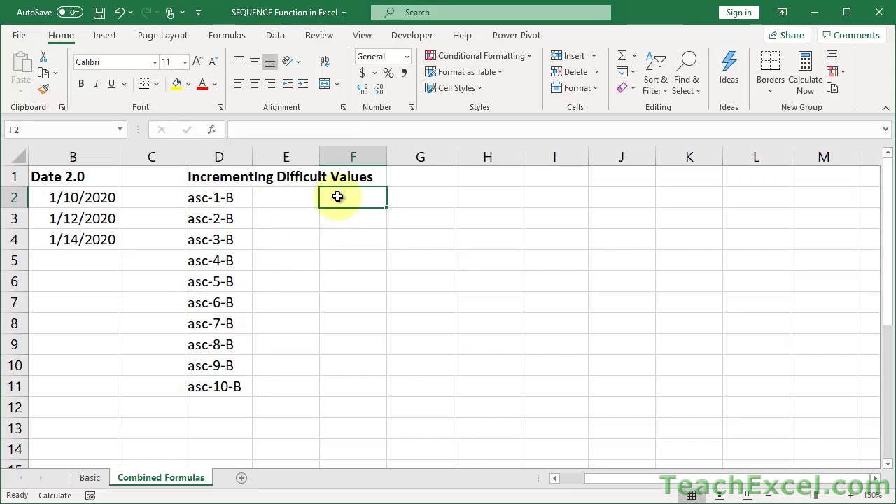
pyautogui.write('asc-1')
pyautogui.press('BackSpace')
pyautogui.press('BackSpace')
pyautogui.press('BackSpace')
pyautogui.press('BackSpace')
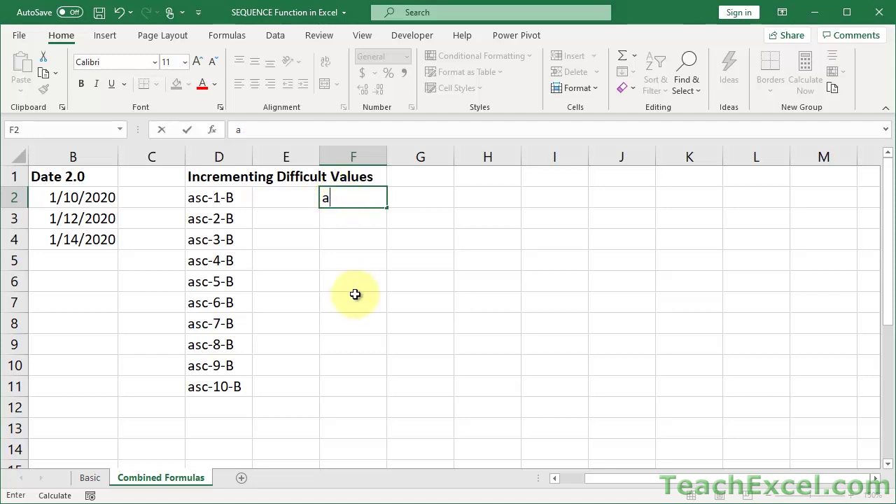
pyautogui.write('bc-1-B')
pyautogui.hotkey('ctrl', 'Return')
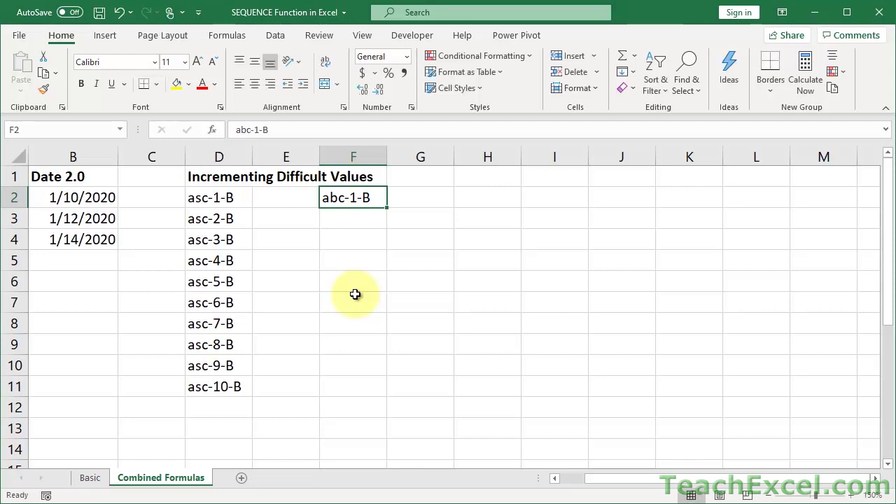
# - Enter the second sample text abc-2-B in F3
pyautogui.press('Down')
pyautogui.write('abc-2')
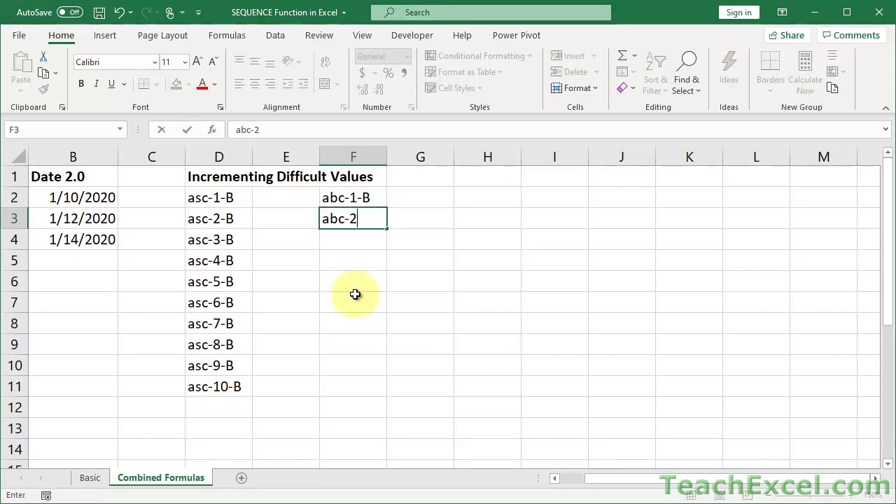
pyautogui.write('-b')
pyautogui.press('BackSpace')
pyautogui.write('B')
pyautogui.hotkey('ctrl', 'Return')
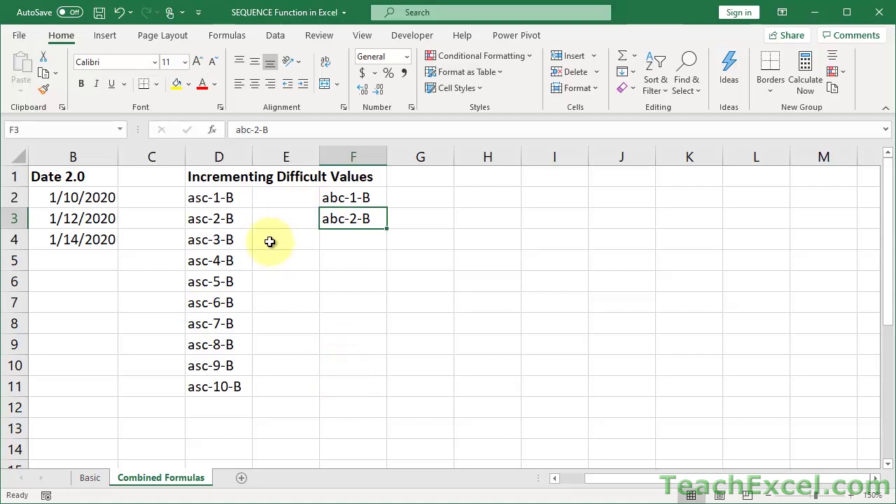
# - Try to continue the two sample texts by filling F2:F3 down to F11, and clear the contents of F2:F11
pyautogui.moveTo(358, 201); pyautogui.dragTo(379, 398)
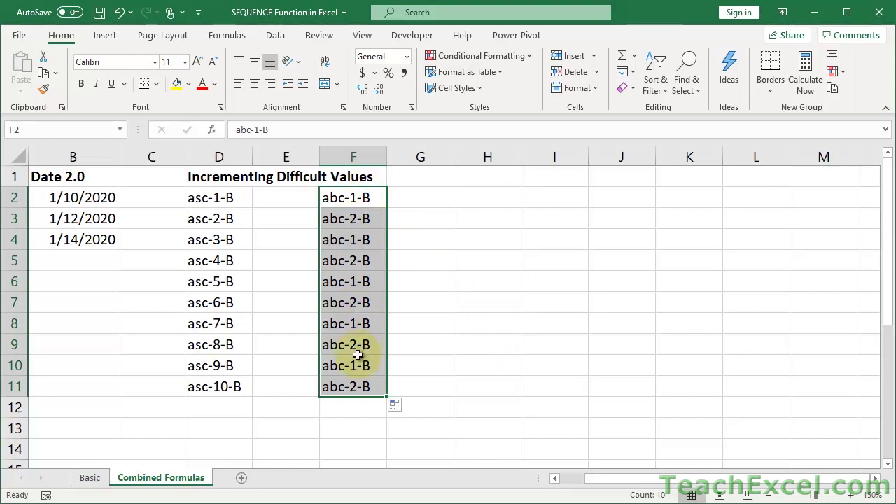
pyautogui.press('Delete')
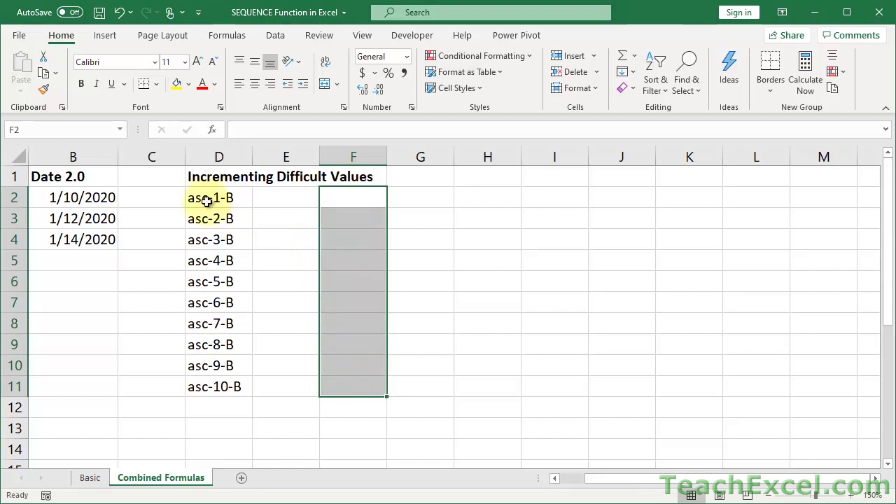
# - Enter the formula ="asc-" & SEQUENCE(10) & "-B" in E2
pyautogui.click(290, 199)
pyautogui.write('=')
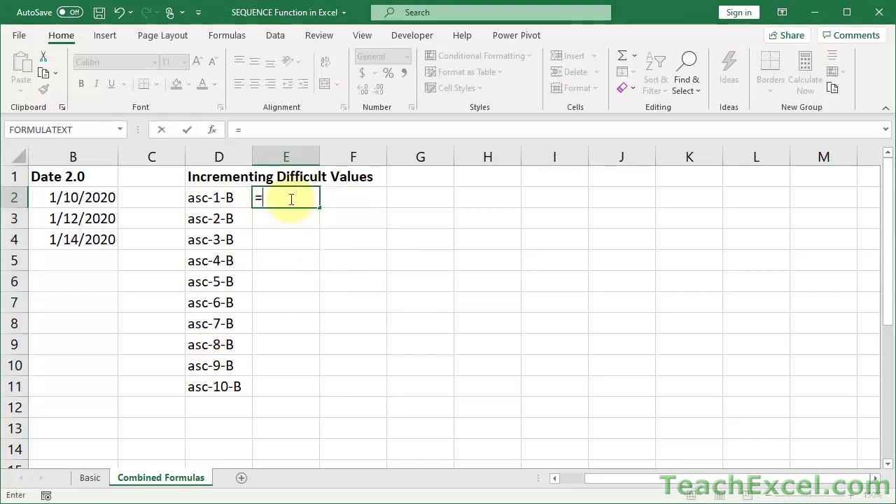
pyautogui.write('"asc')
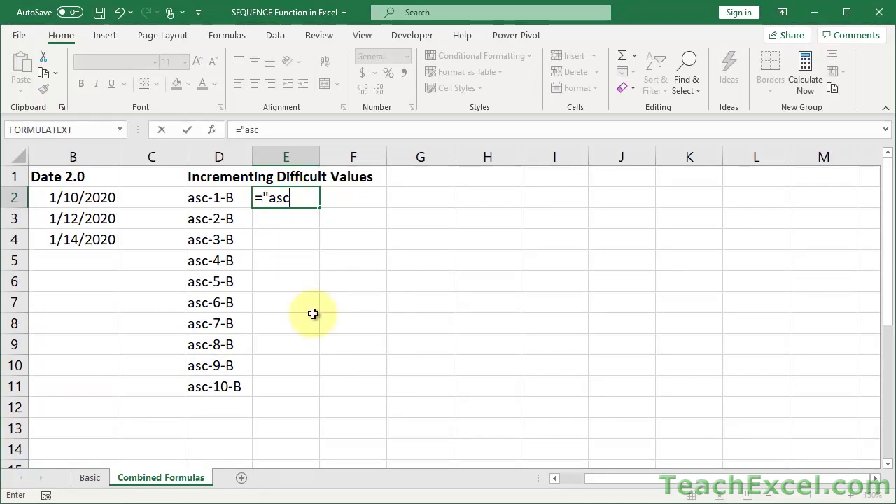
pyautogui.write('-" &')
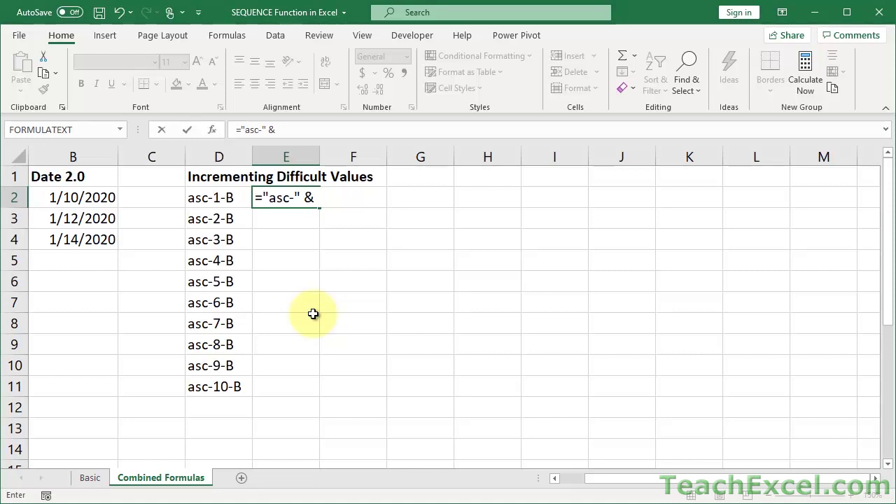
pyautogui.write(' seque')
pyautogui.press('Tab')
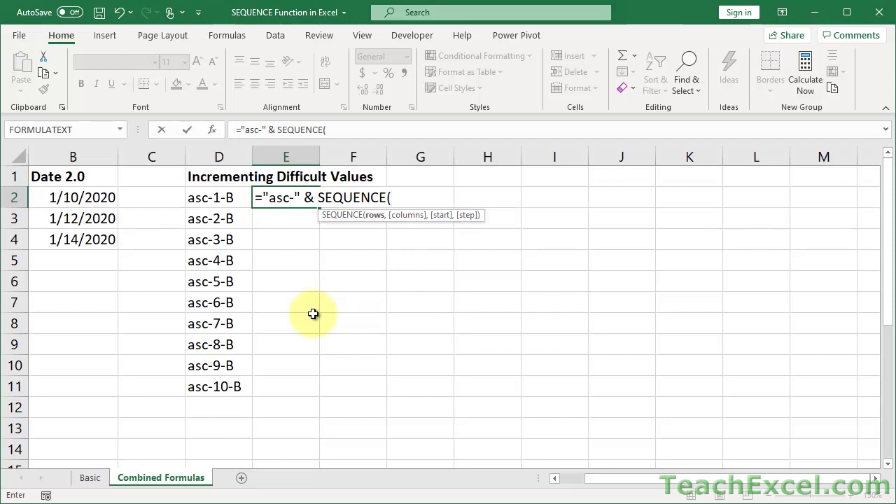
pyautogui.write('10)')
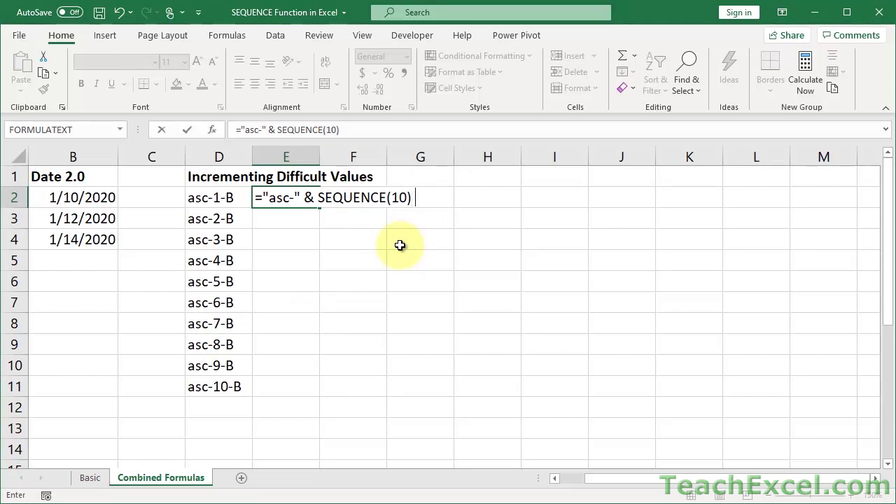
pyautogui.write('& "-B"')
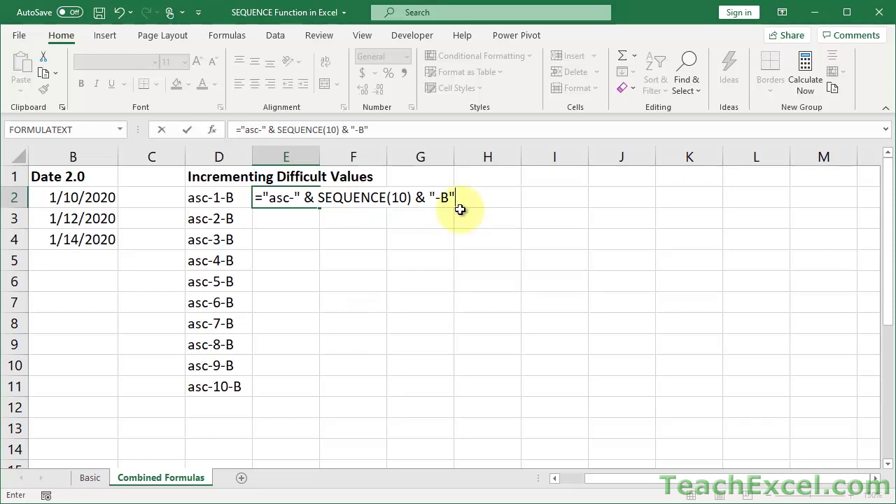
pyautogui.press('Return')
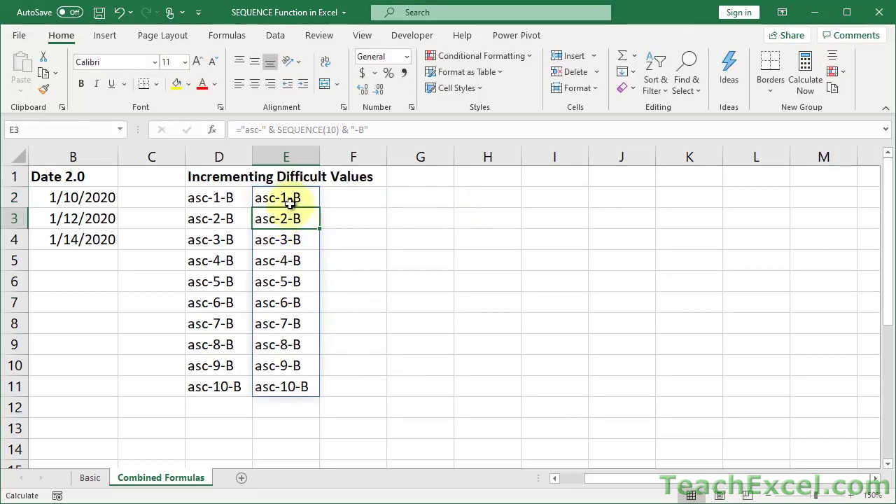
pyautogui.hotkey('ctrl', '/')
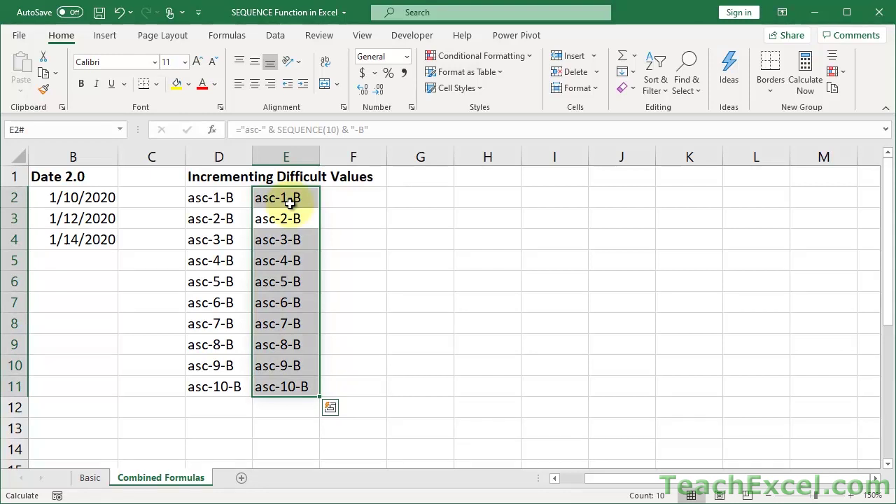
pyautogui.hotkey('shift', 'Return')
pyautogui.hotkey('ctrl', 'c')
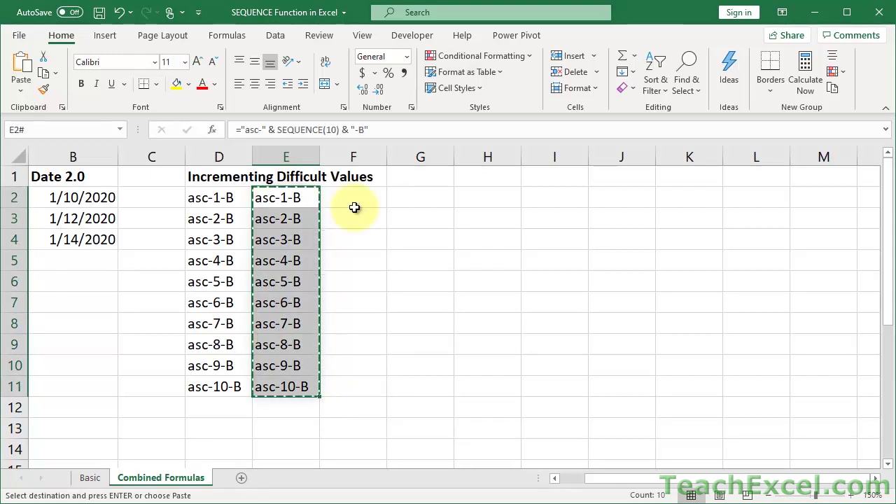
pyautogui.press('Escape')
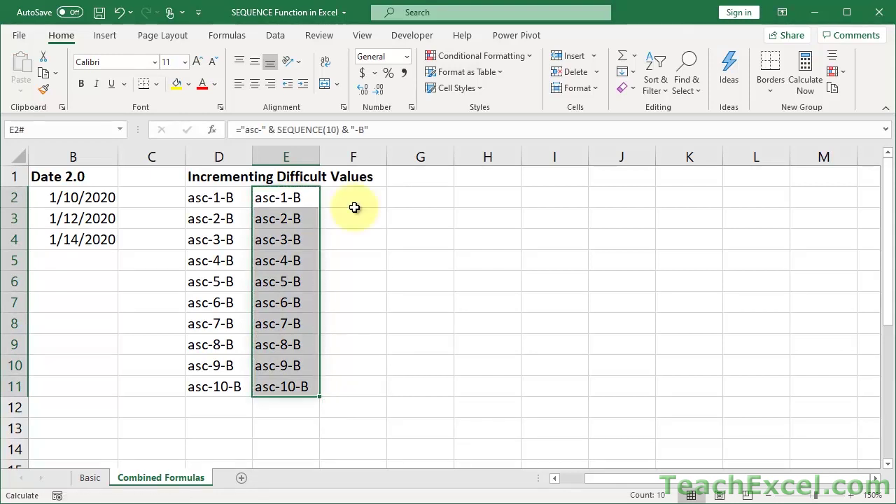
pyautogui.click(302, 222)
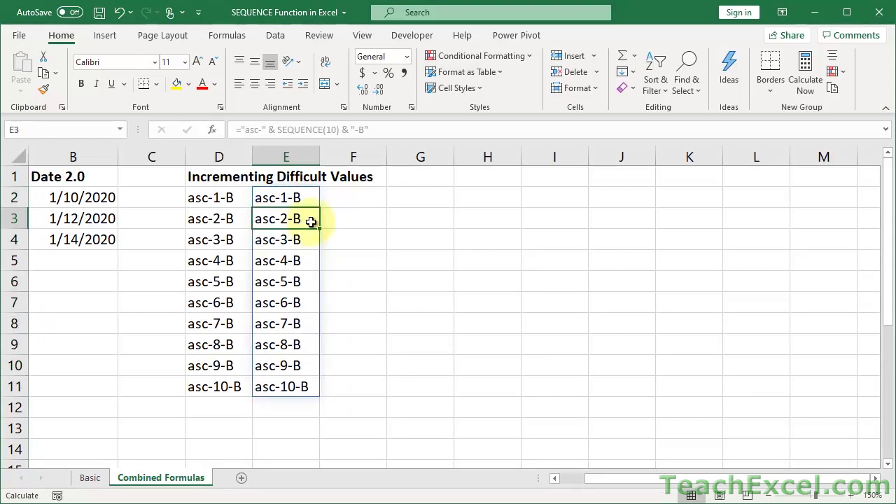
pyautogui.click(337, 222)
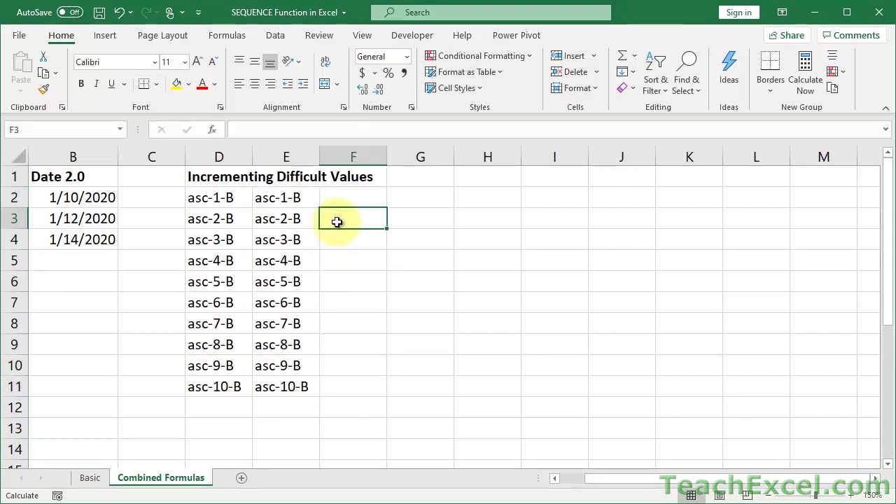